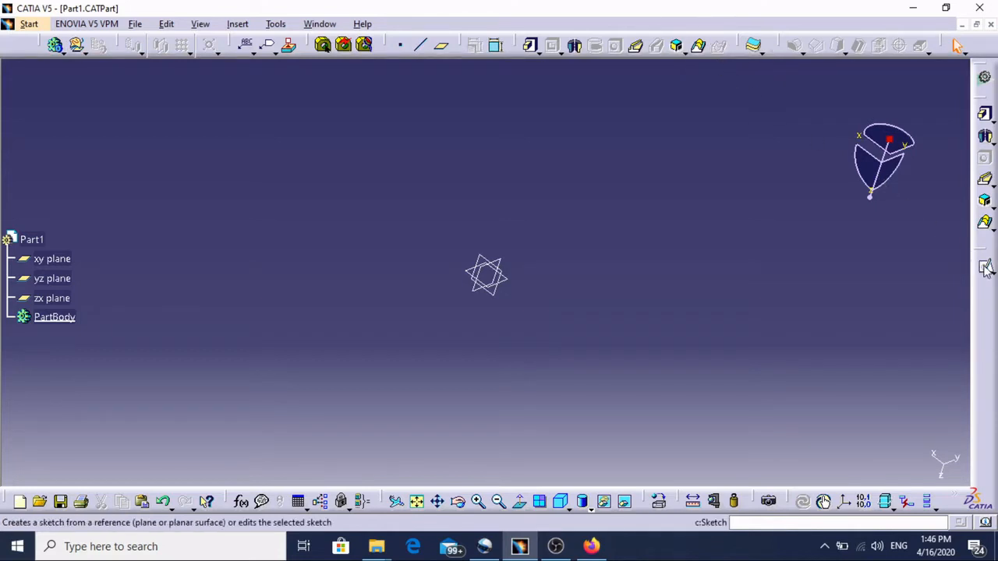
- Sketch a circle centred on the origin on the xy plane and finish the sketch
click(986, 269)
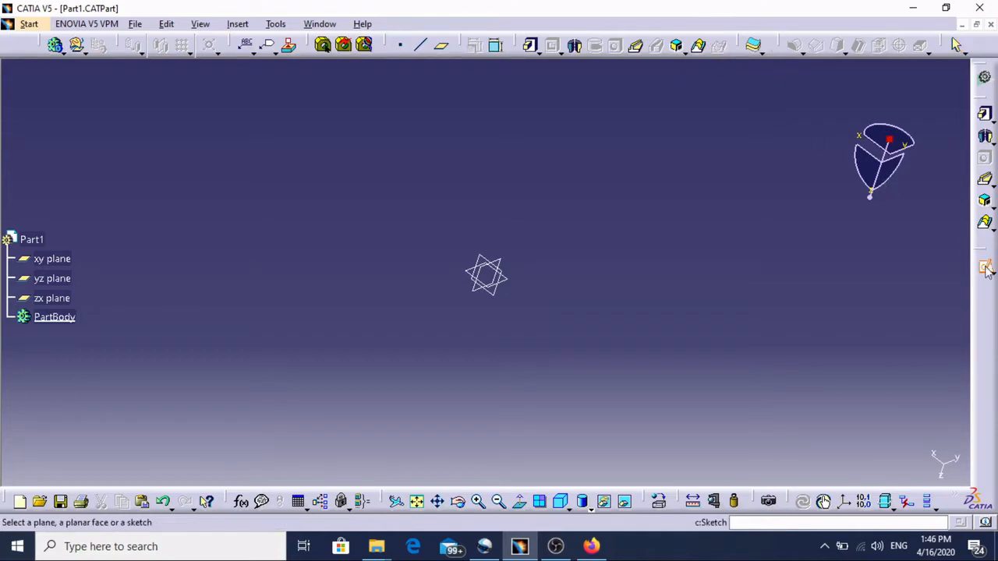
click(516, 290)
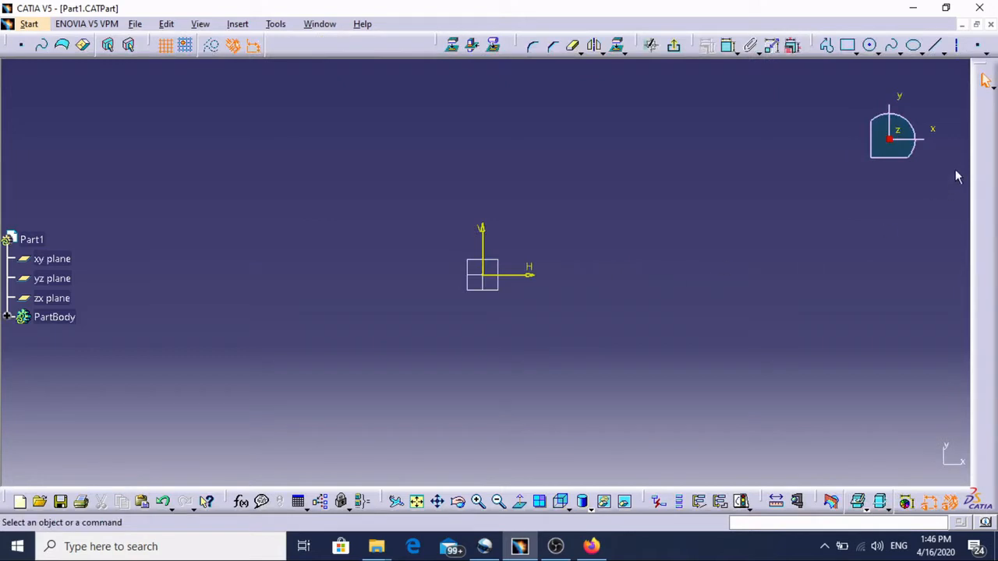
click(869, 45)
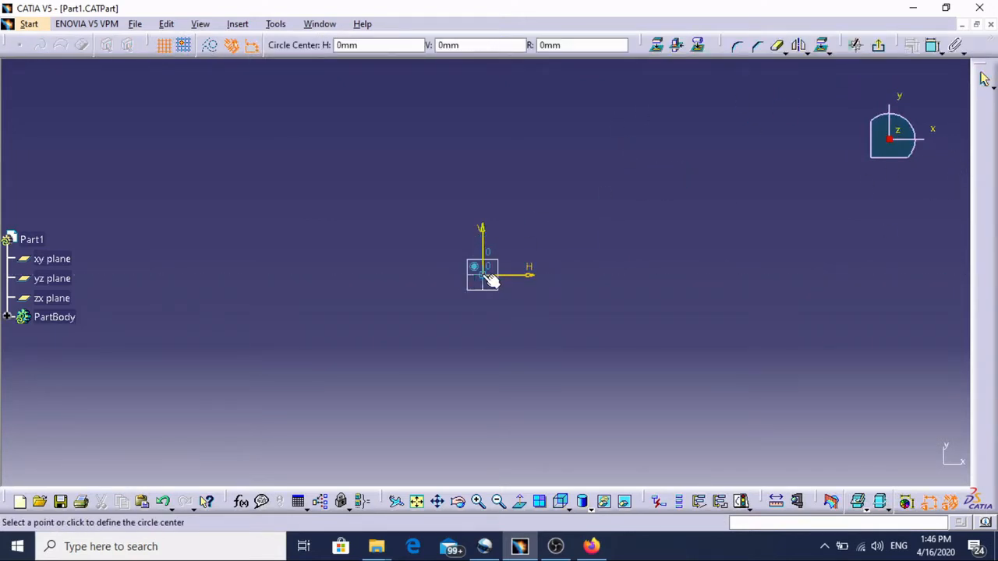
click(490, 279)
click(540, 328)
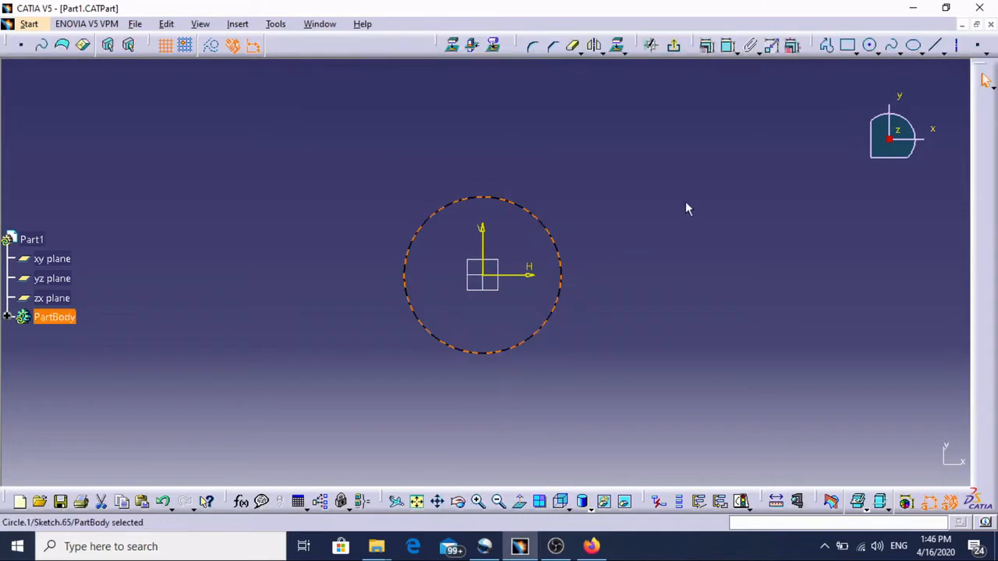
click(675, 49)
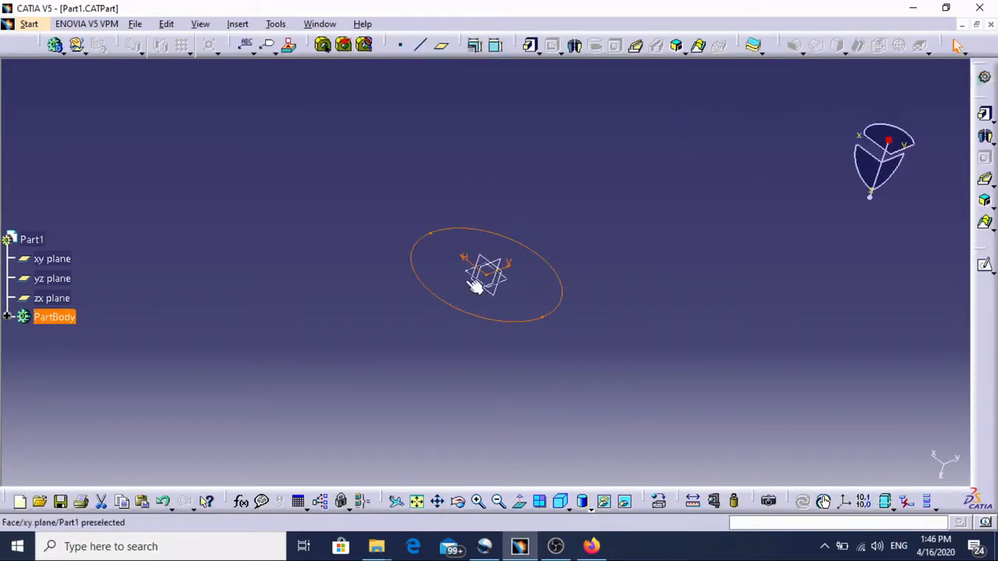
- Create a plane offset about -5174 mm from the xy plane and repeat it with 4 absolute instances in a new body
click(567, 285)
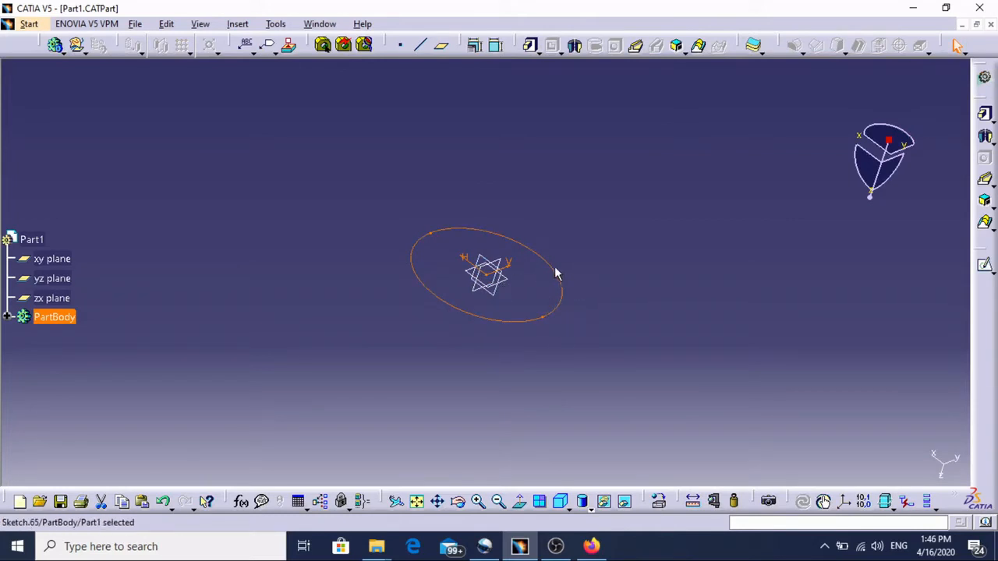
click(508, 281)
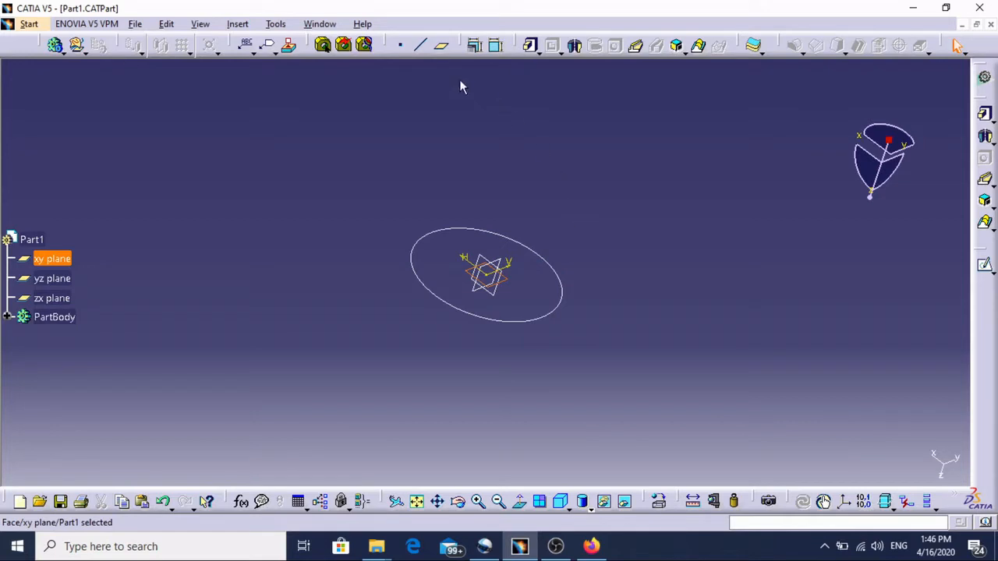
click(440, 45)
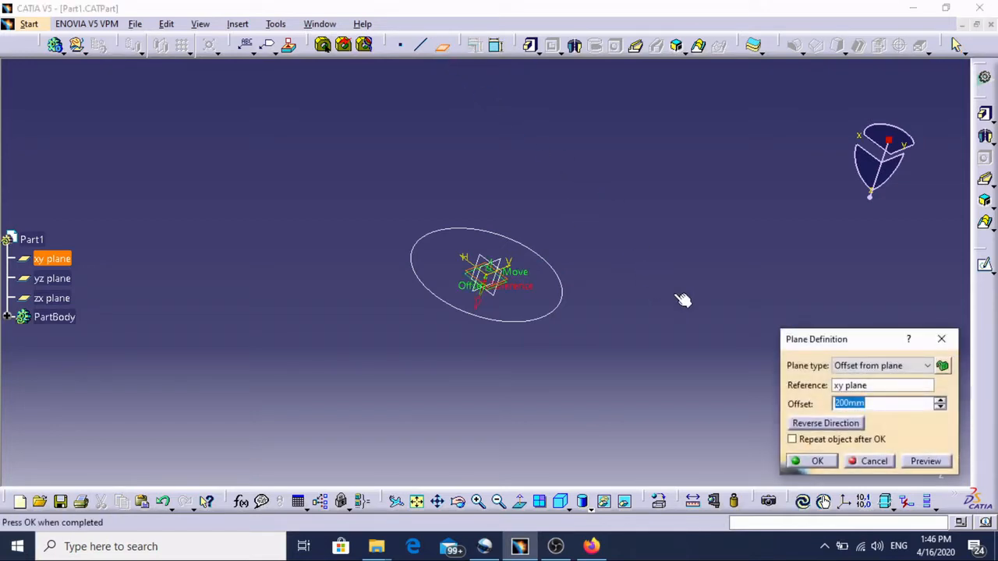
drag(492, 276, 521, 202)
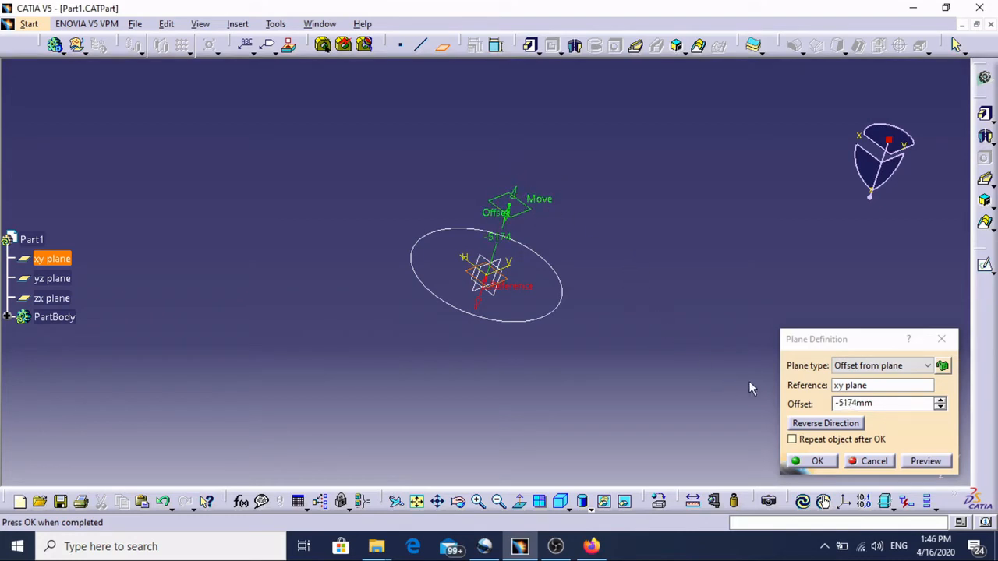
click(793, 441)
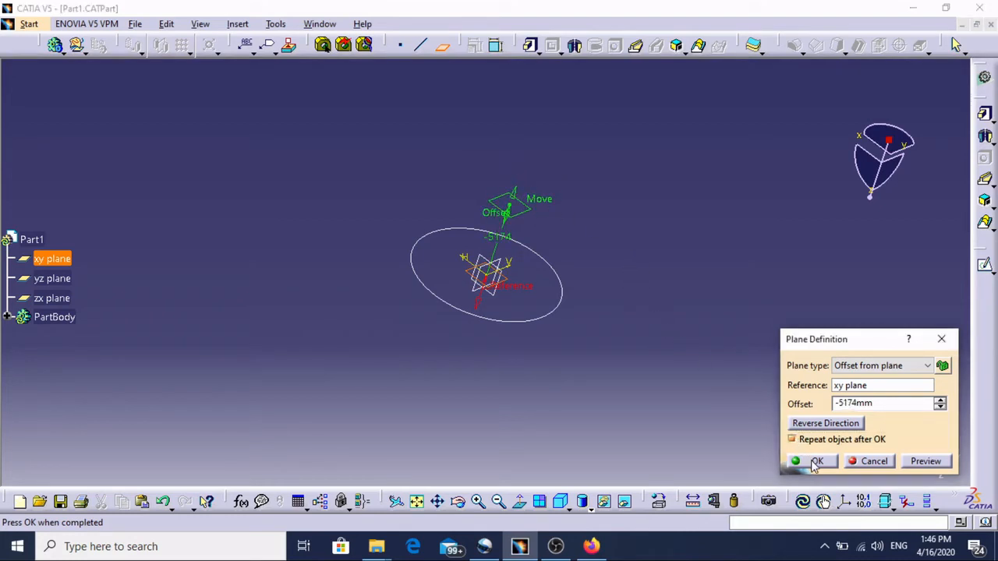
click(813, 461)
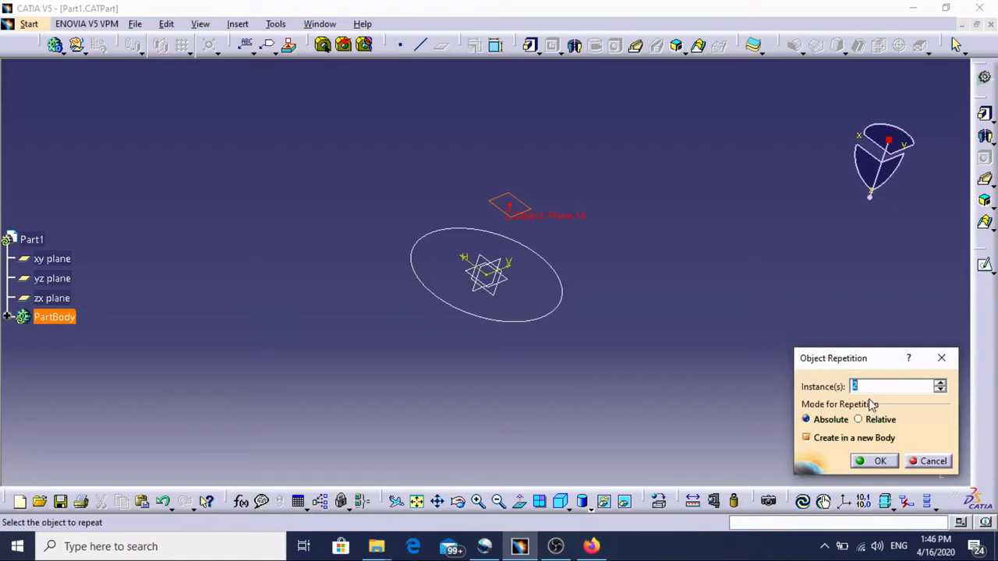
click(940, 385)
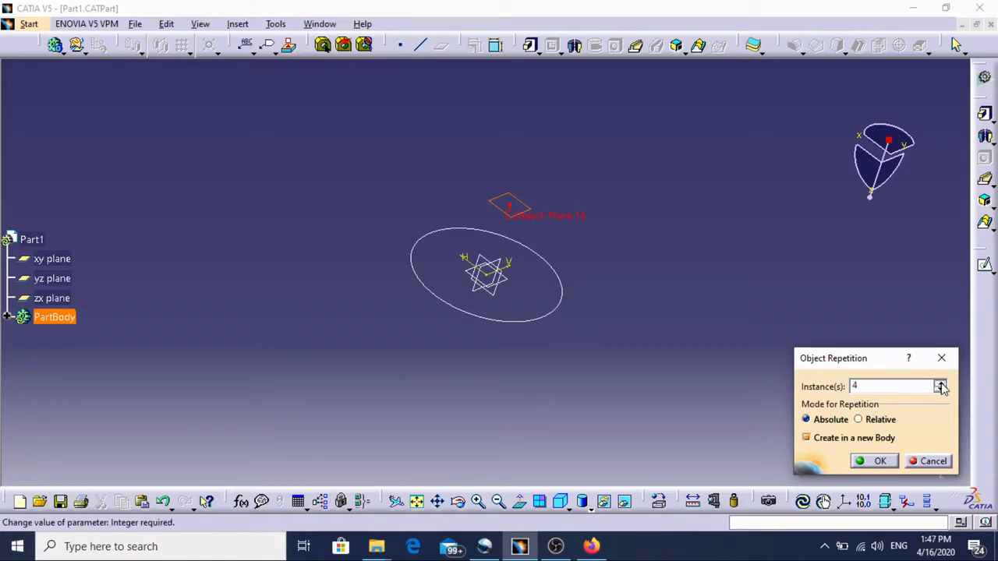
click(879, 461)
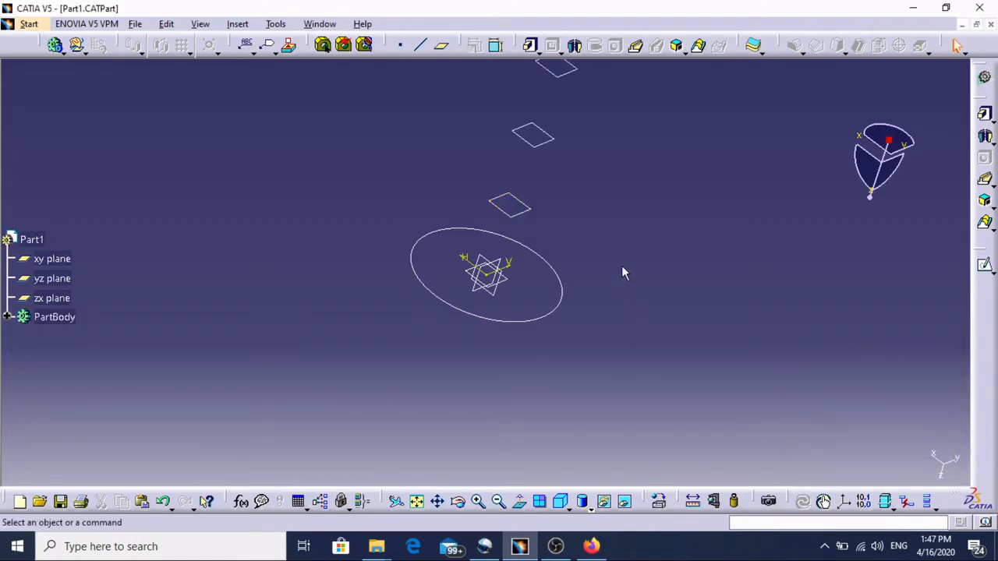
- Sketch an origin-centred circle of about 2596 mm radius on the first offset plane and finish the sketch
click(530, 216)
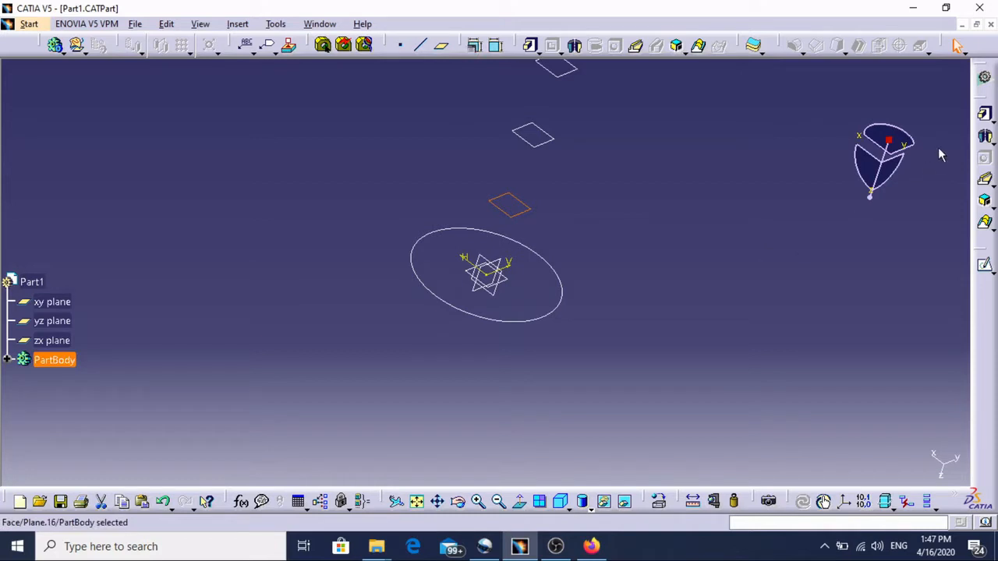
click(985, 265)
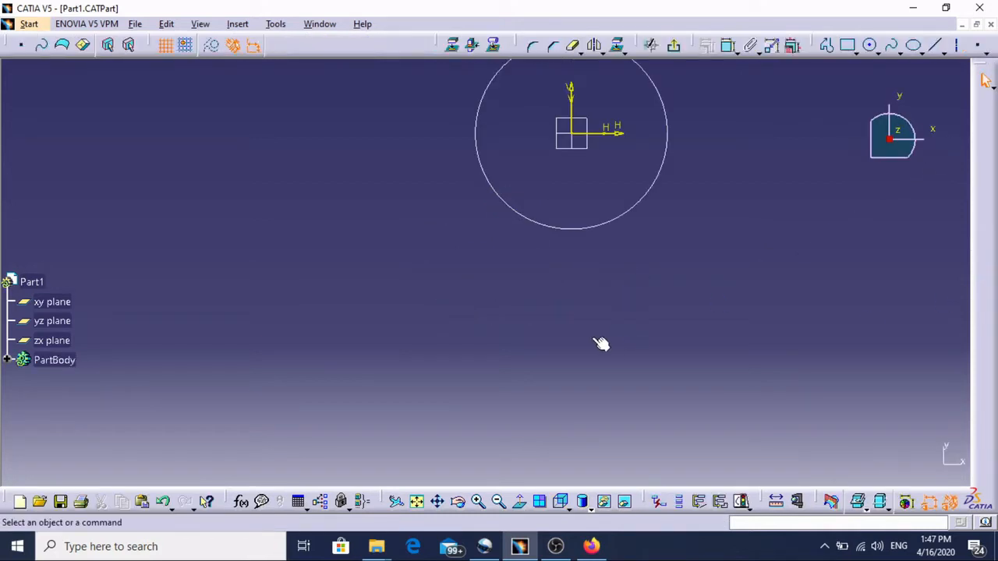
mouse_move(575, 201)
middle_down()
mouse_move(437, 340)
mouse_move(485, 347)
middle_up()
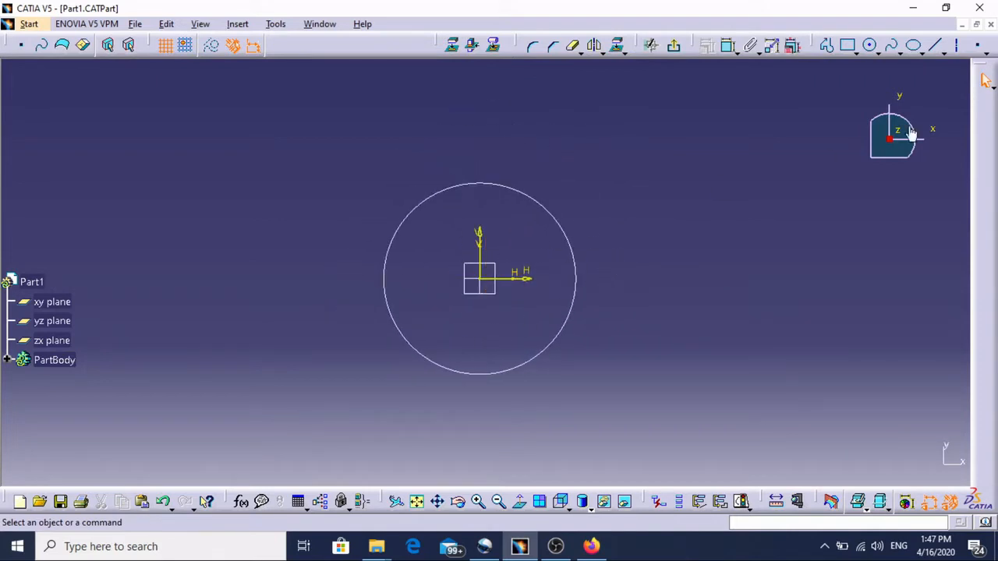
click(870, 44)
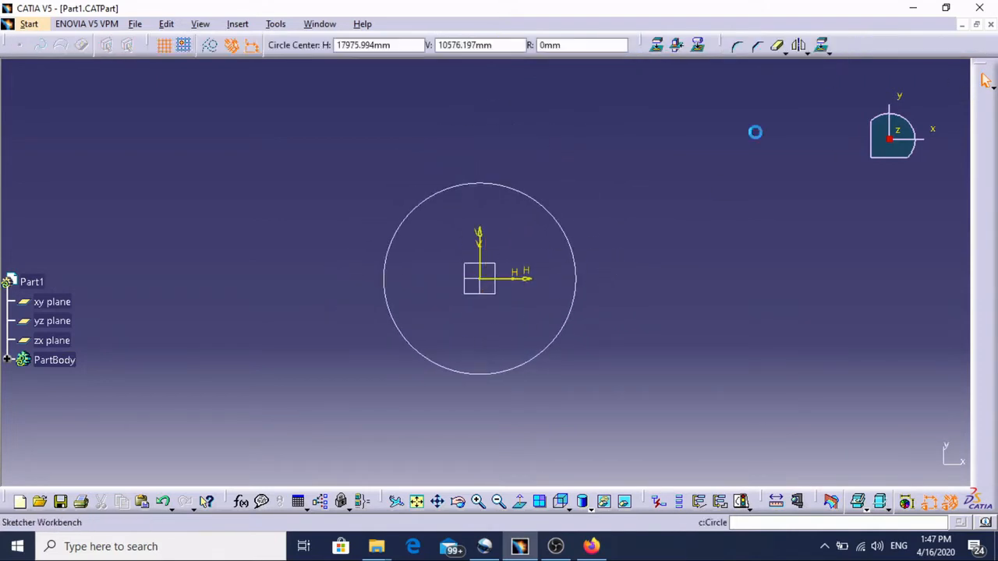
click(480, 280)
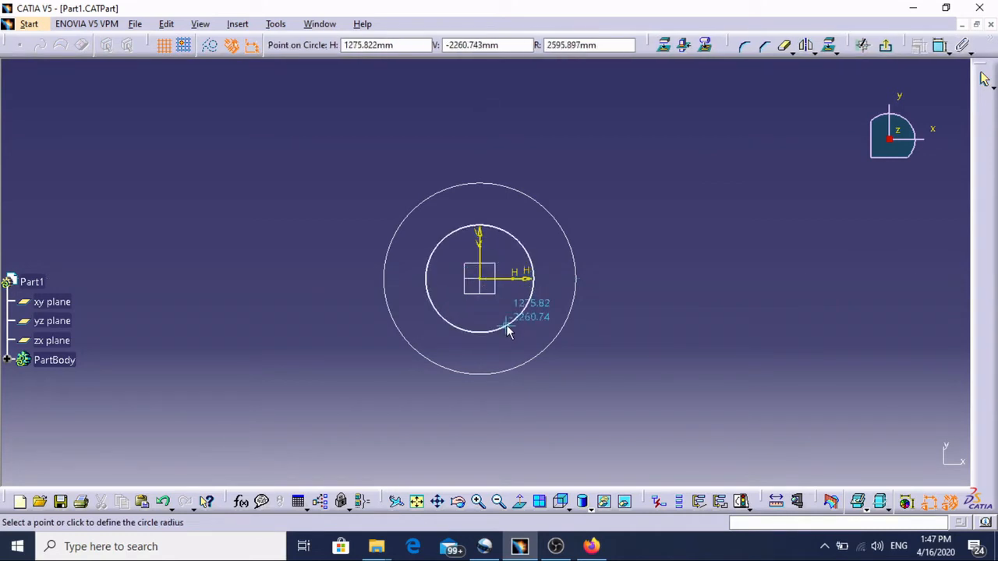
click(507, 329)
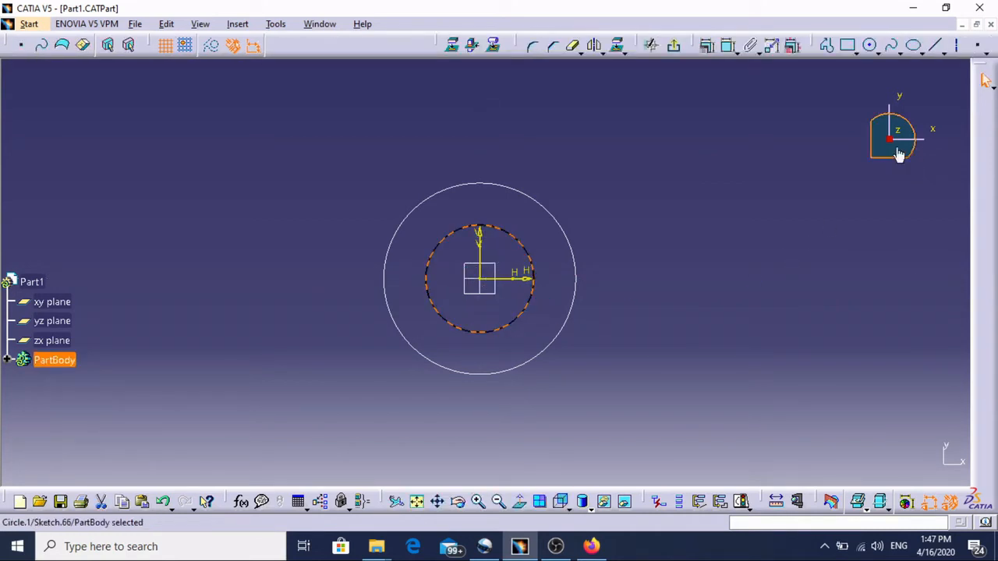
click(674, 45)
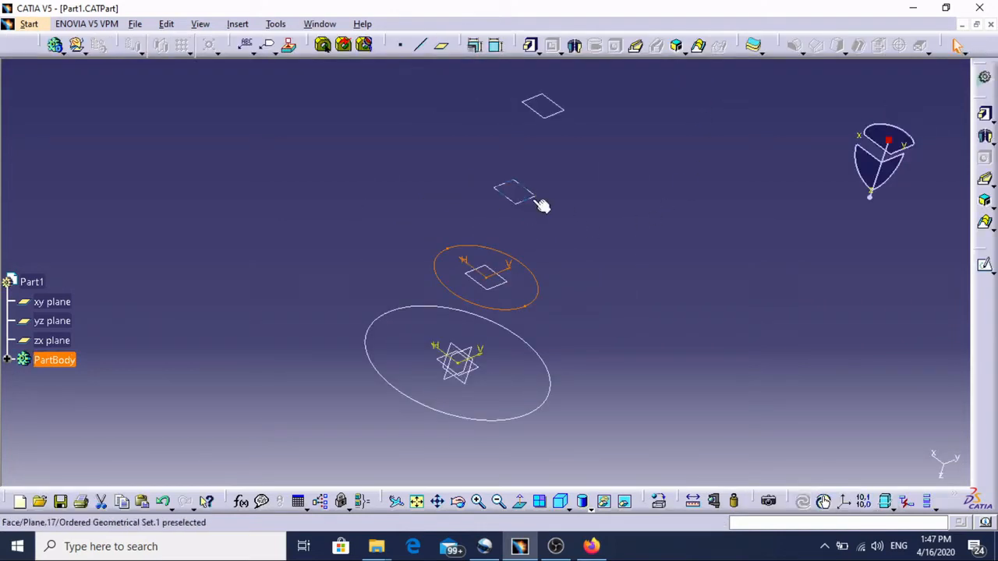
- Sketch an origin-centred circle of about 6741 mm radius on the second offset plane and finish the sketch
click(536, 202)
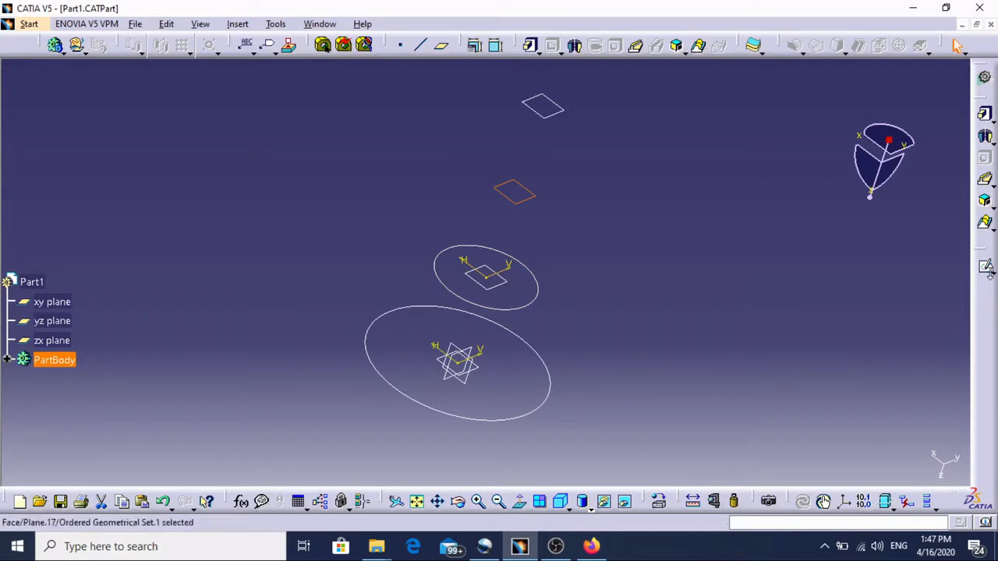
click(984, 266)
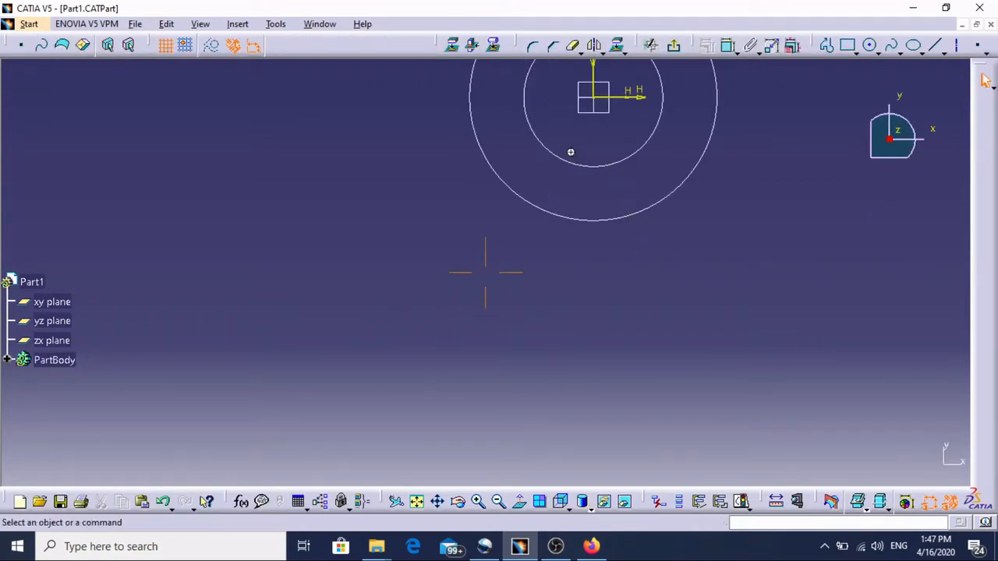
middle_drag(573, 154, 450, 291)
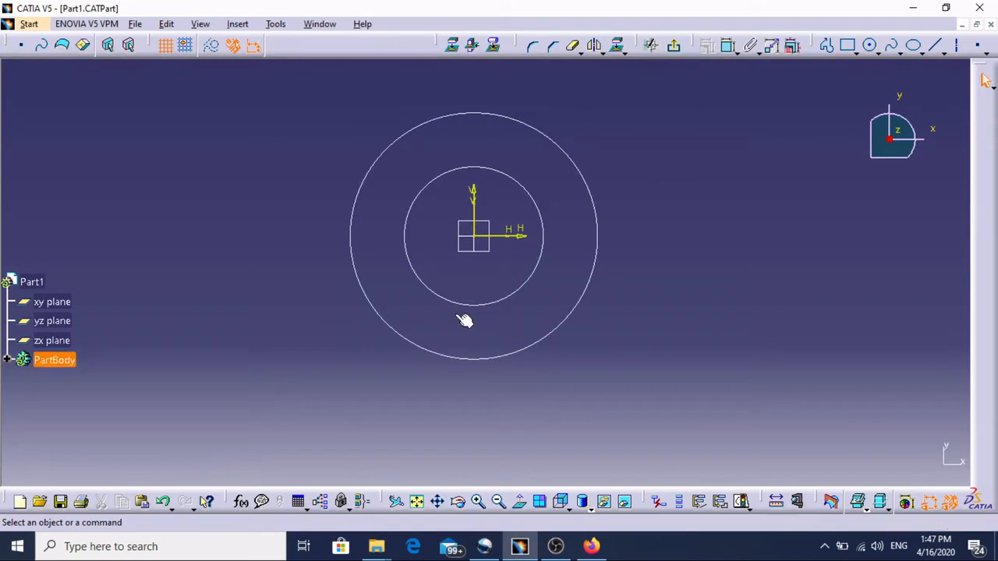
click(869, 45)
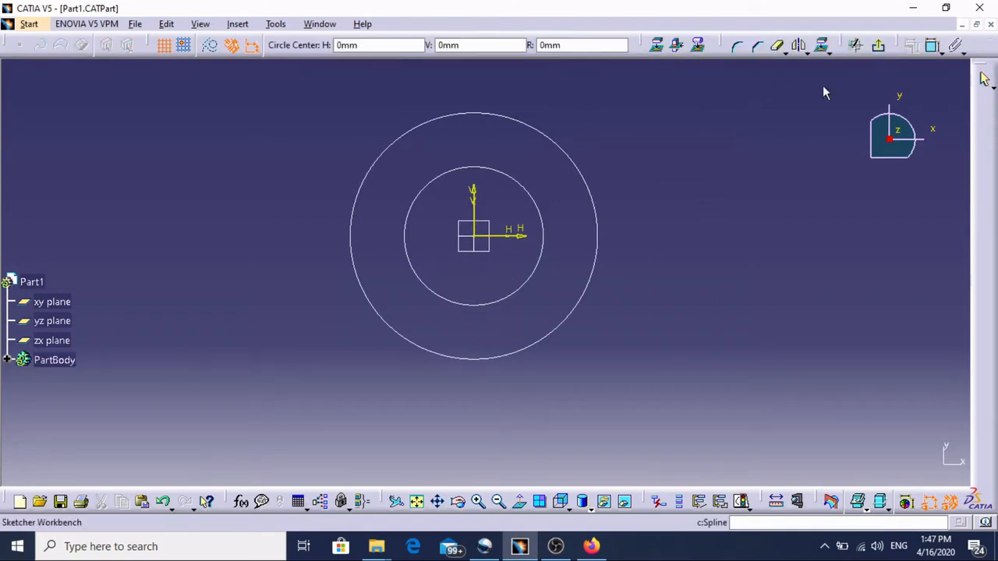
click(475, 237)
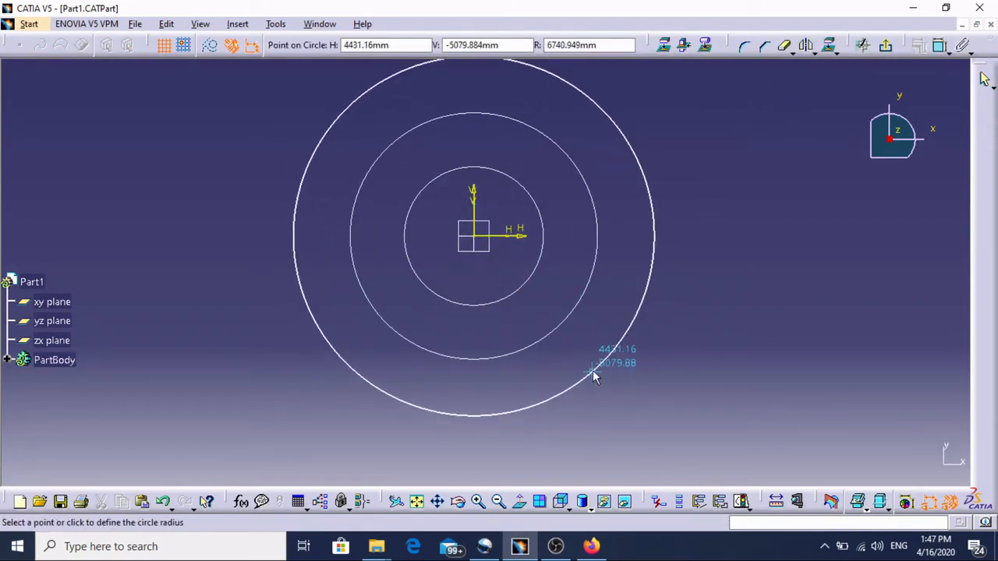
click(593, 376)
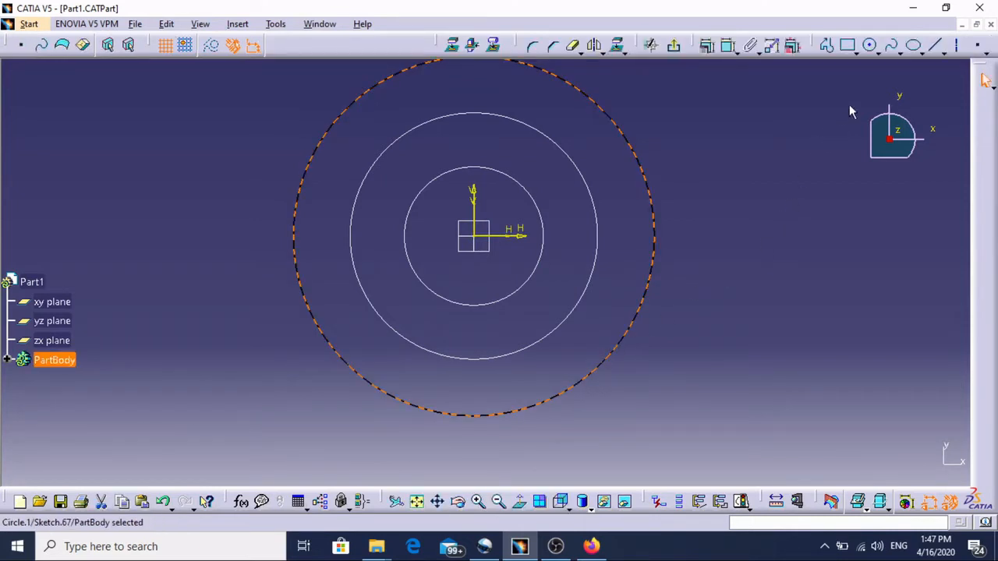
click(673, 45)
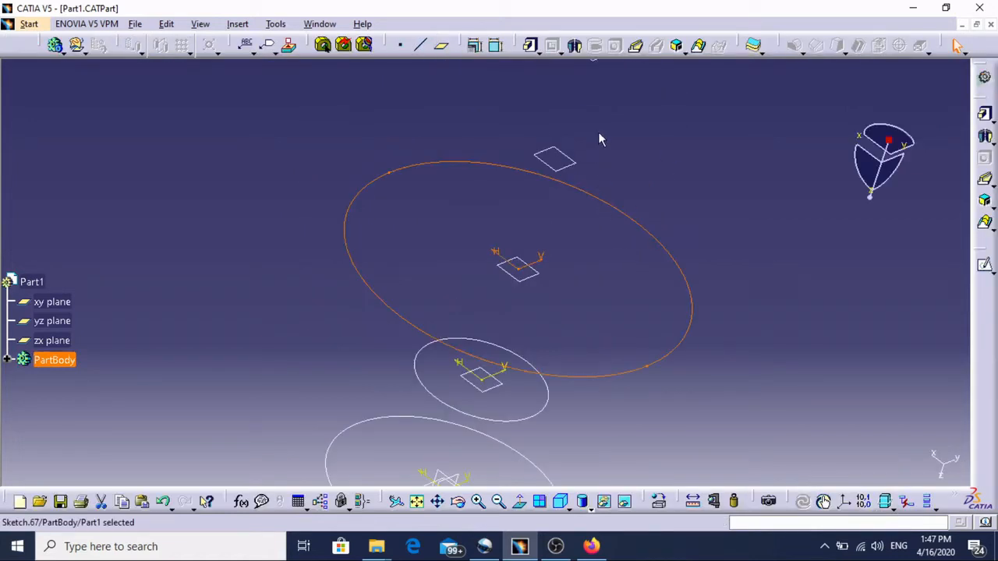
- Sketch an origin-centred circle on the third offset plane, smaller than the circle on the second offset plane, and finish the sketch
click(569, 171)
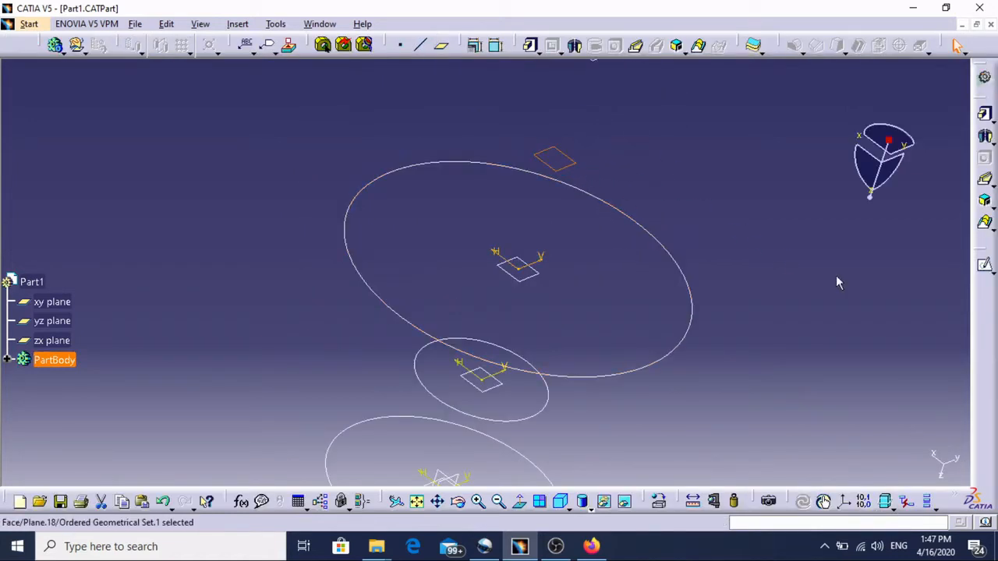
click(986, 266)
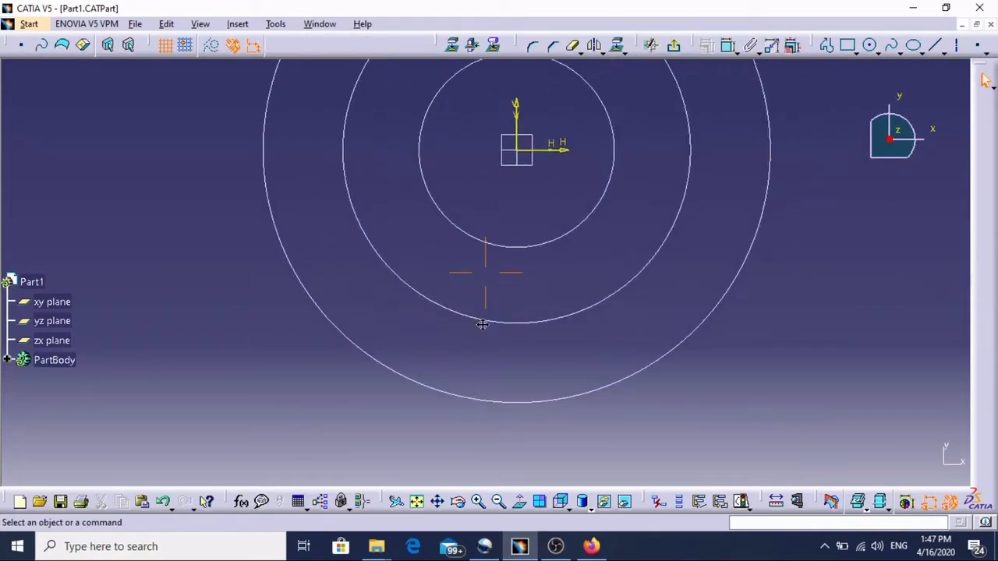
click(869, 45)
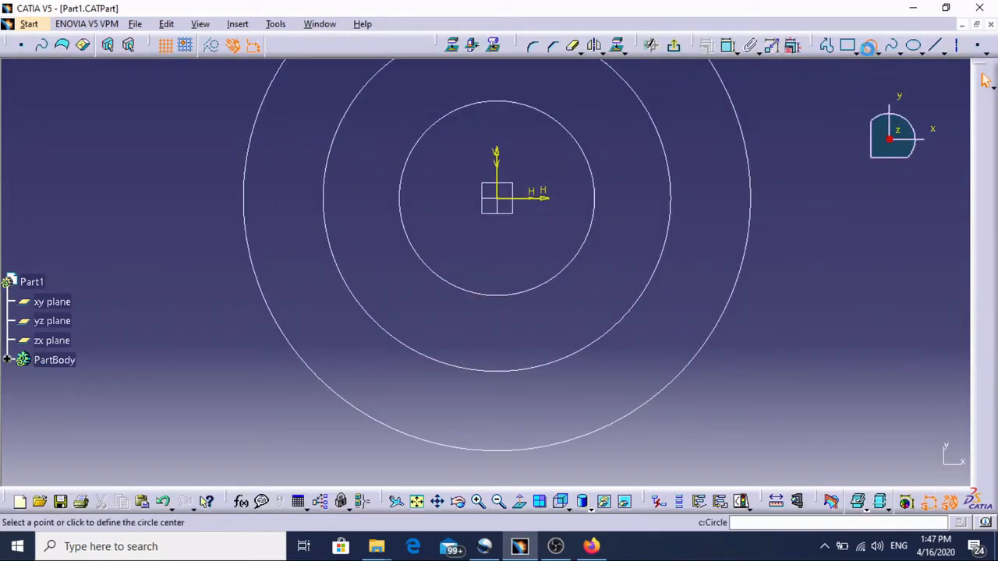
click(505, 204)
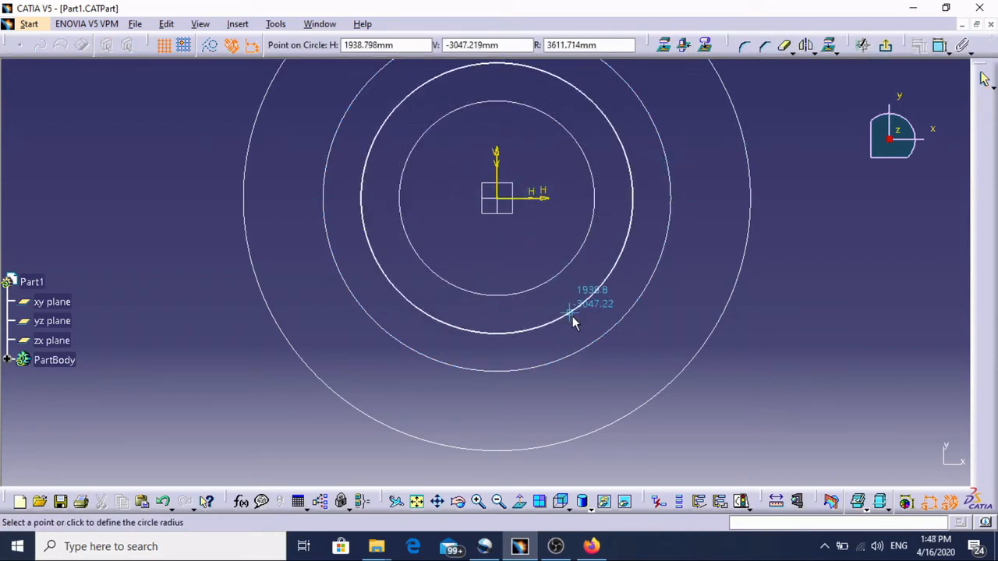
click(608, 361)
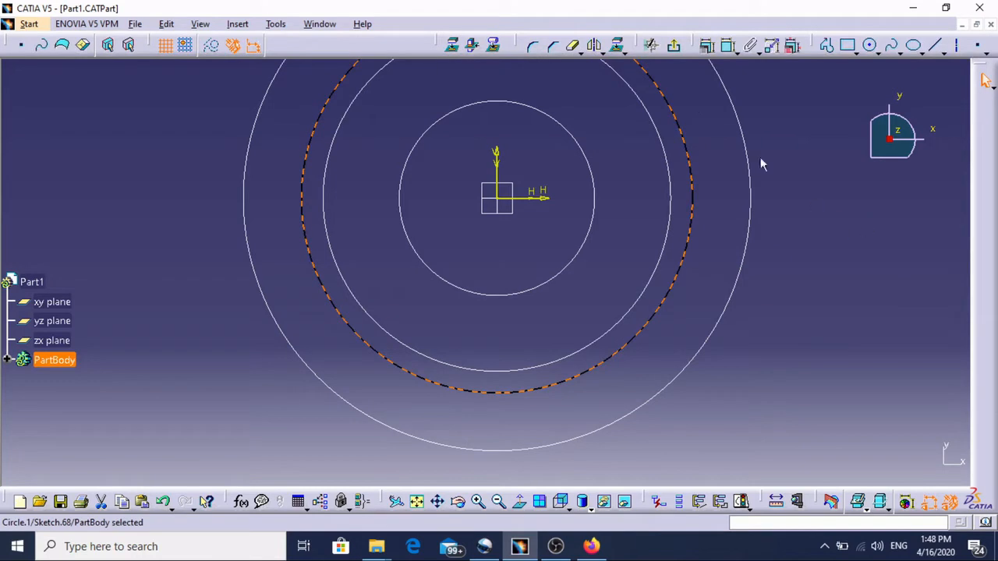
click(674, 46)
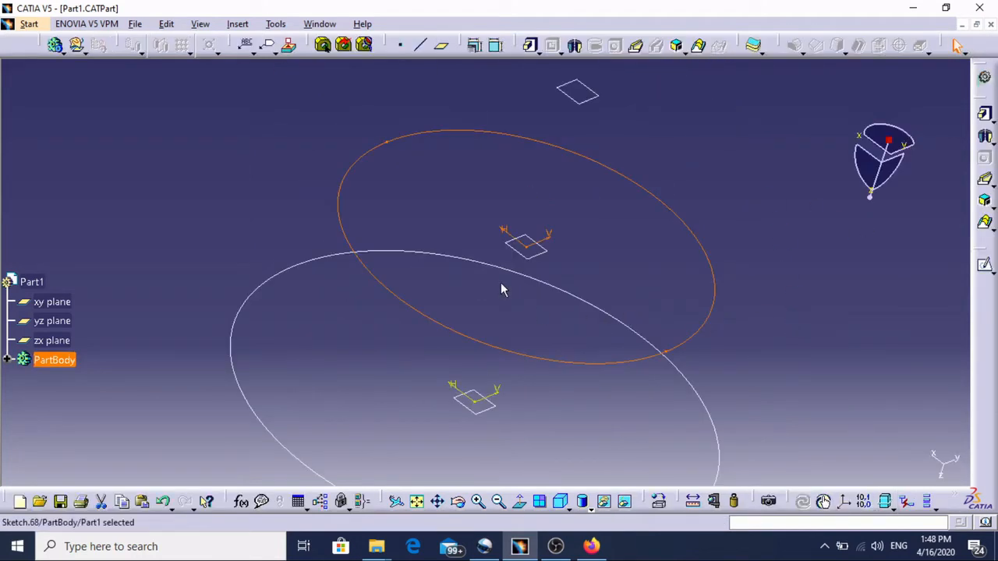
- Sketch an origin-centred circle on the fourth offset plane, smaller than the circle on the third offset plane, and finish the sketch
middle_drag(500, 298, 485, 417)
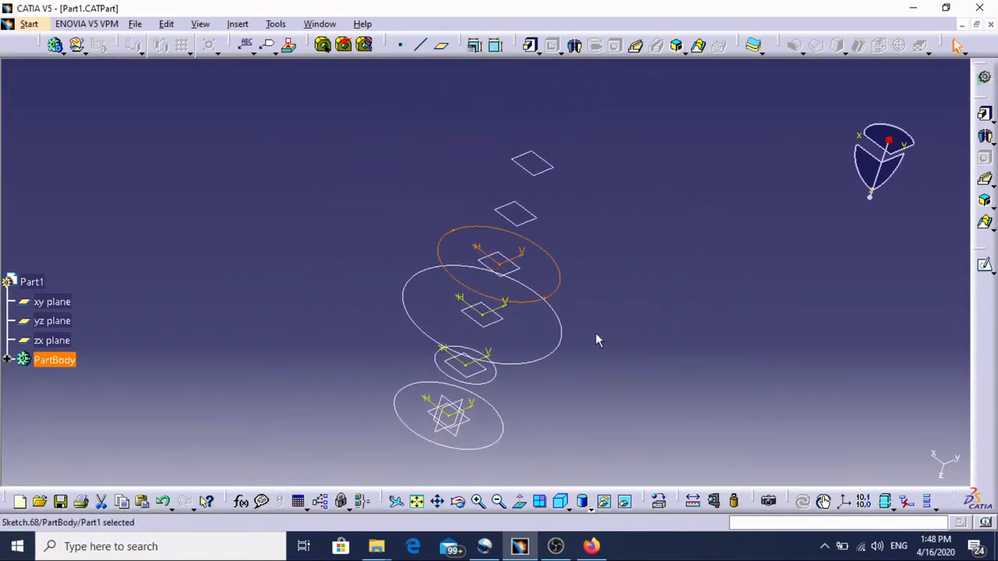
click(556, 216)
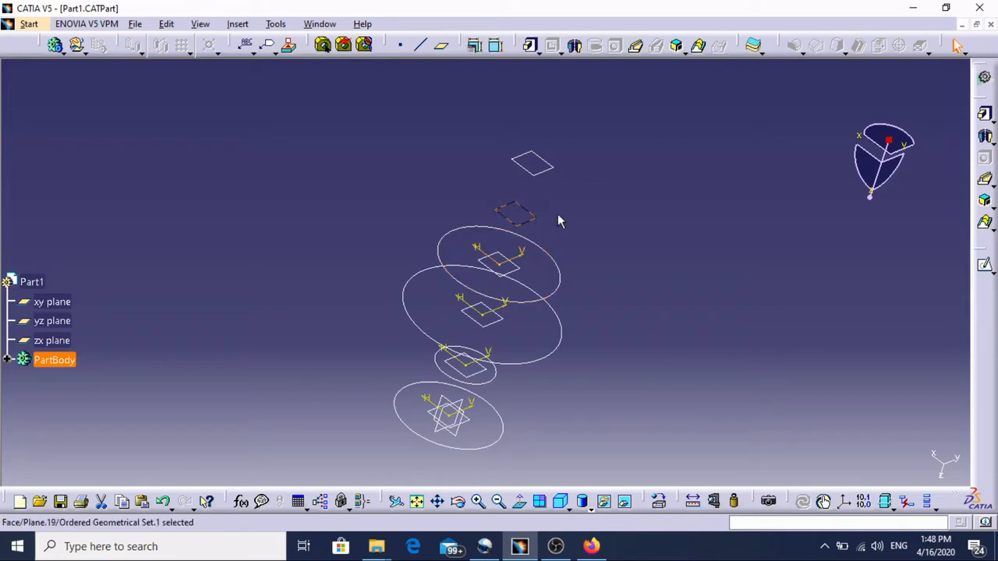
click(985, 265)
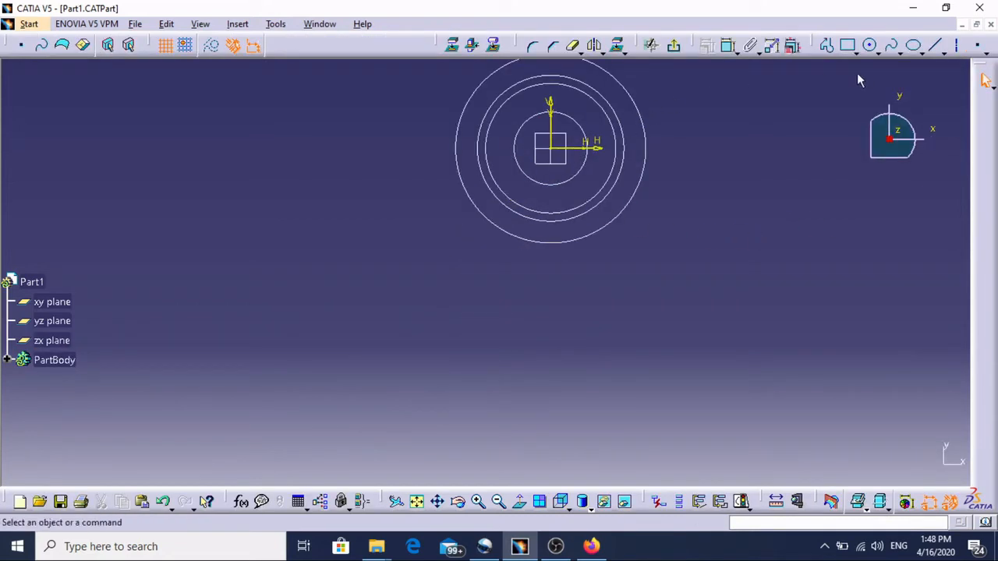
click(869, 44)
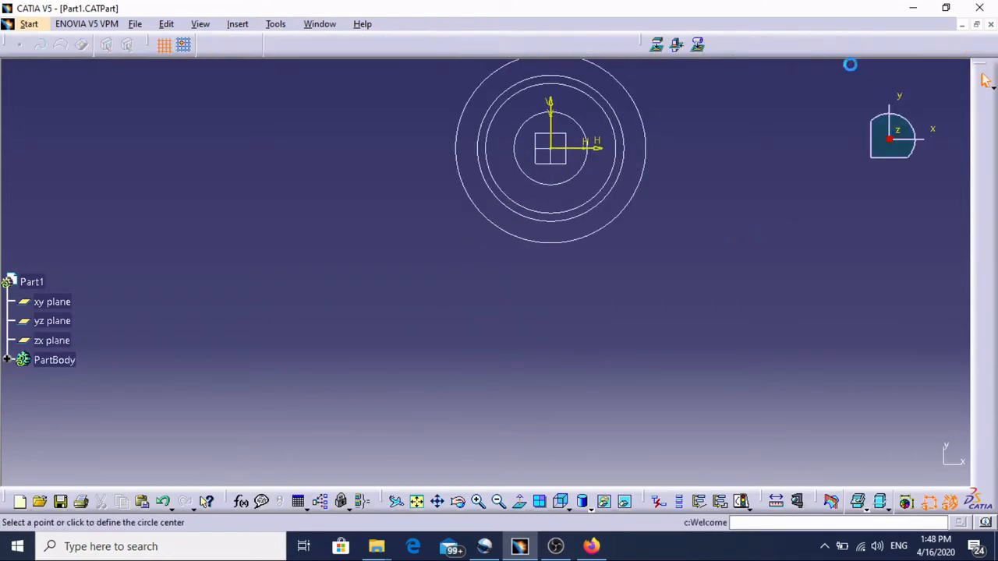
click(560, 153)
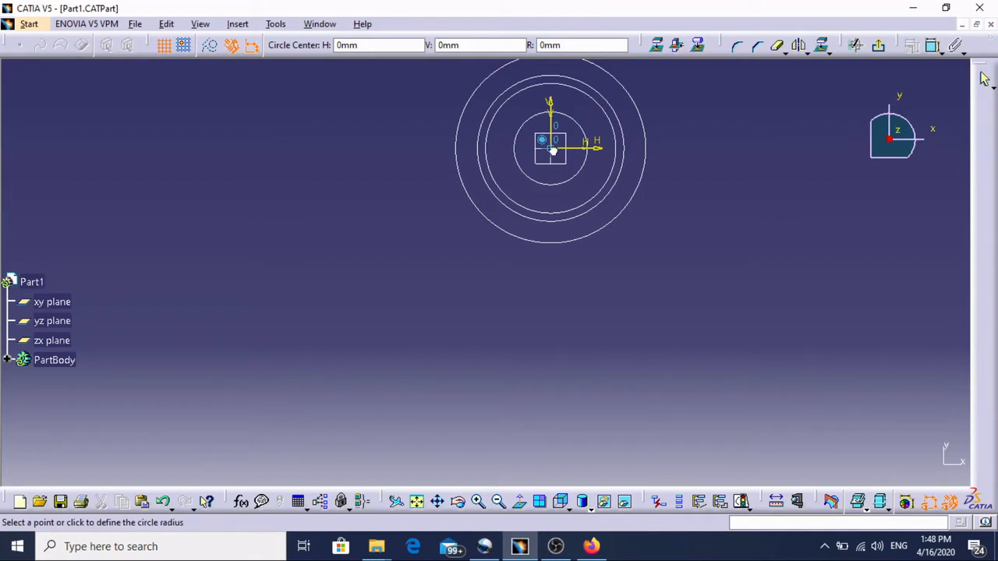
click(583, 189)
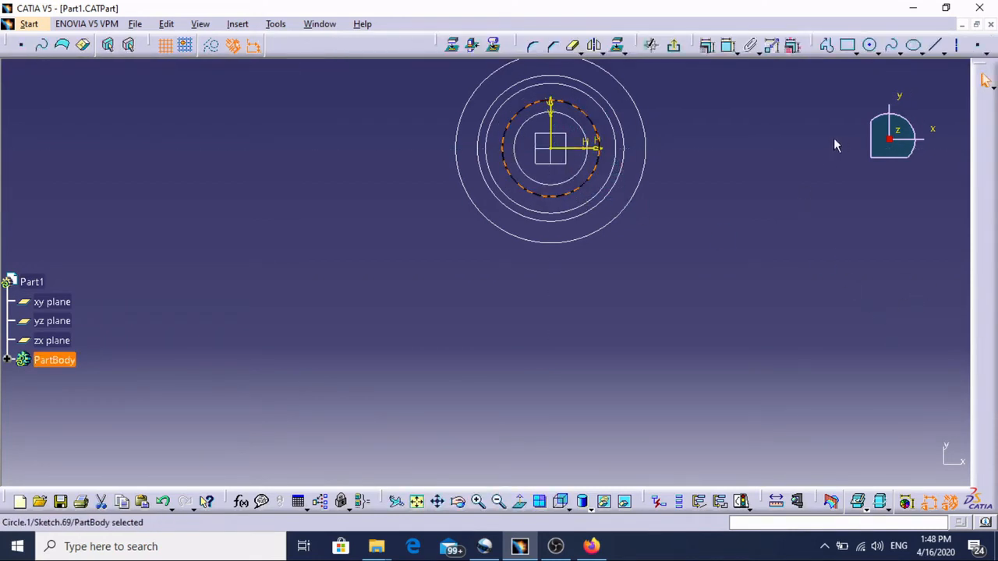
click(673, 46)
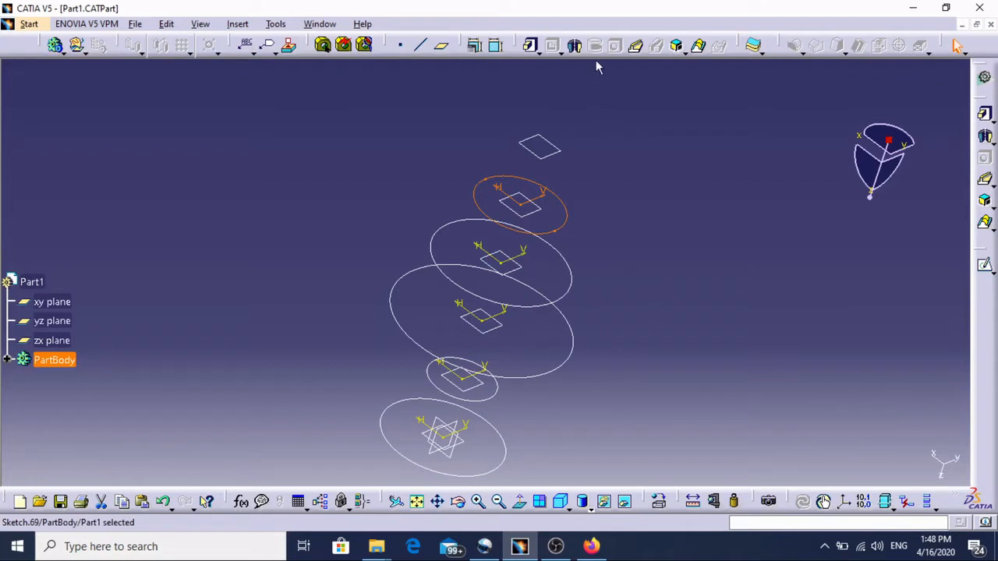
- Create a multi-sections solid through the five circle sketches, taken in order from the fourth offset plane to the xy plane
click(698, 45)
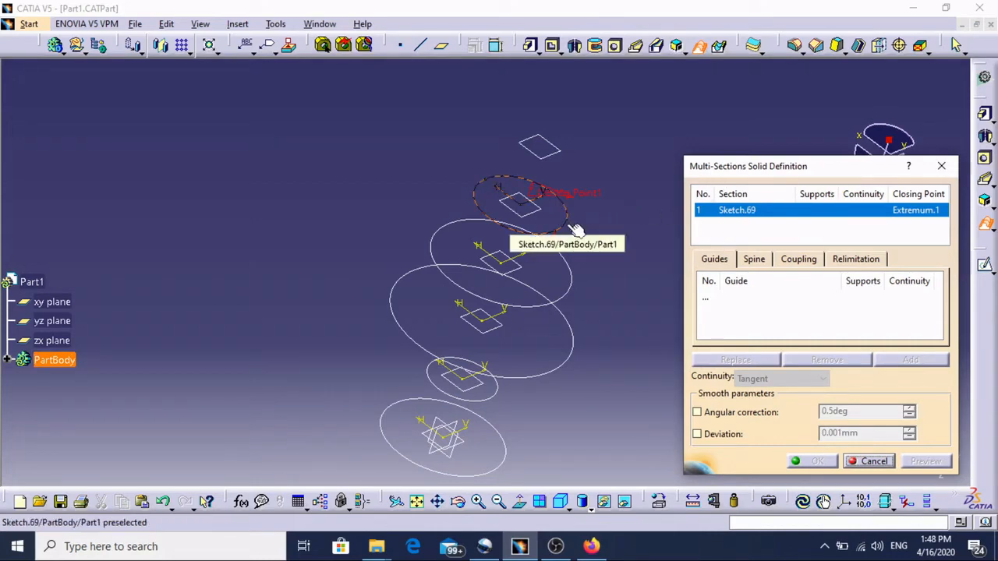
click(567, 297)
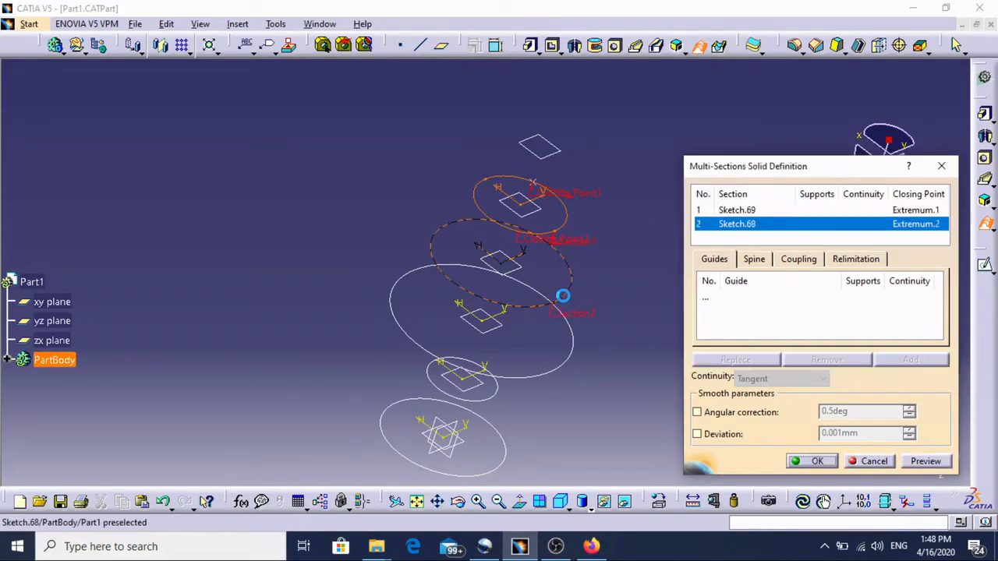
click(583, 352)
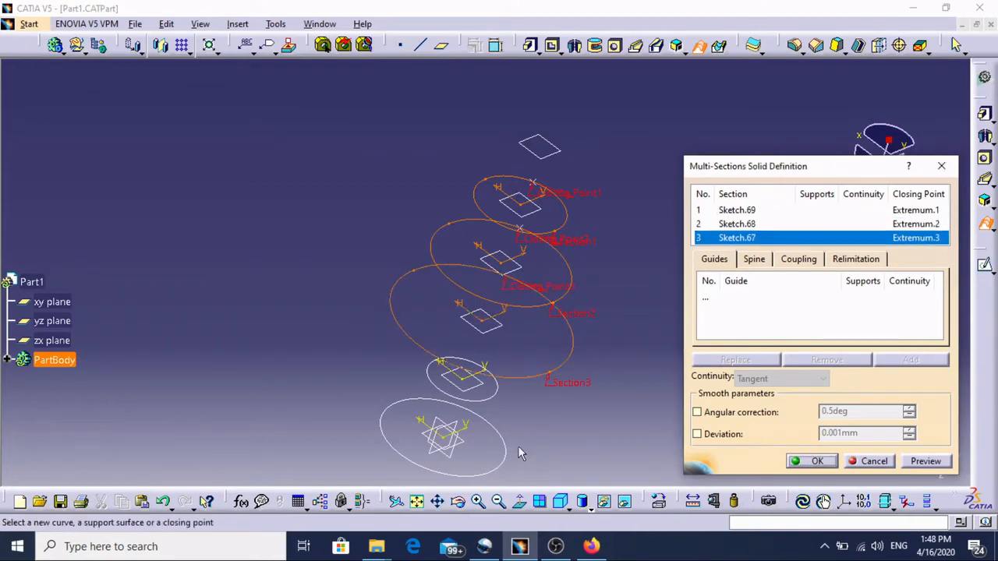
click(499, 412)
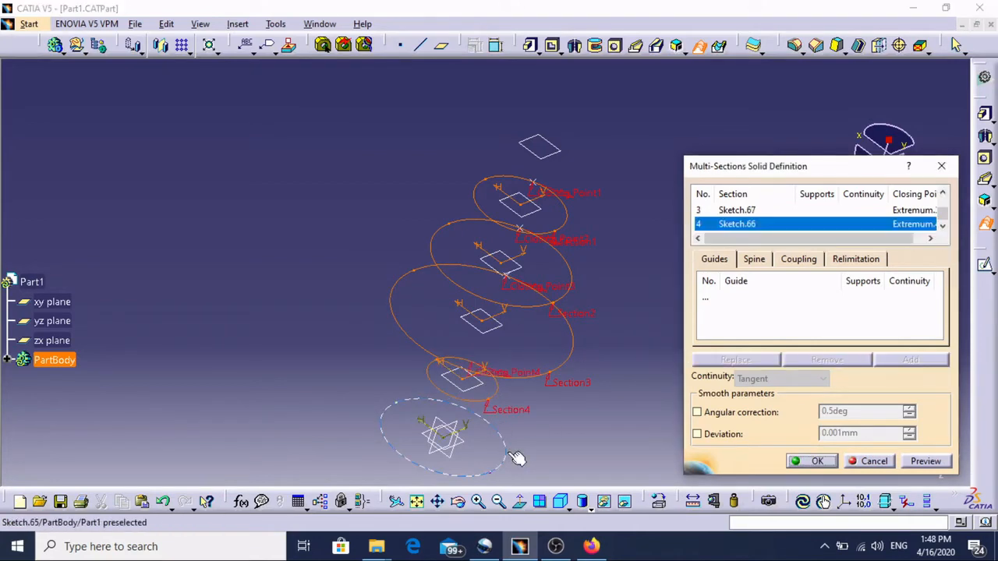
click(530, 454)
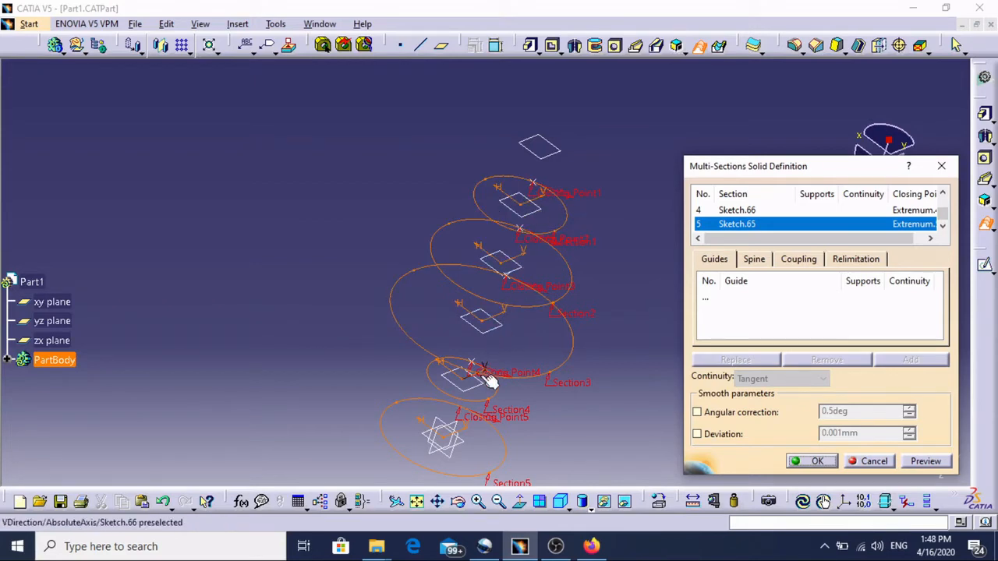
scroll(303, 234, down, 3)
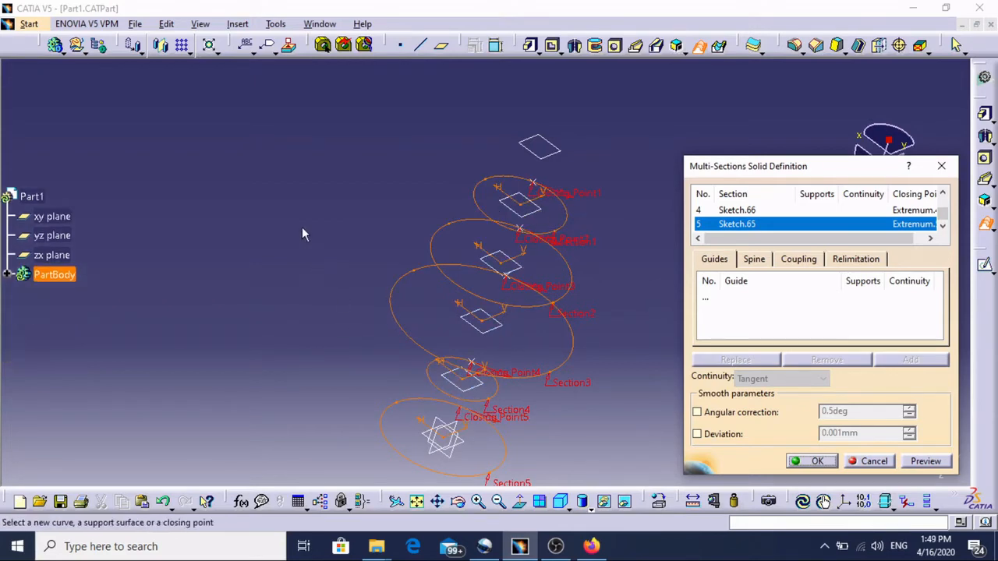
scroll(316, 248, up, 4)
middle_drag(343, 300, 313, 247)
middle_drag(504, 289, 384, 302)
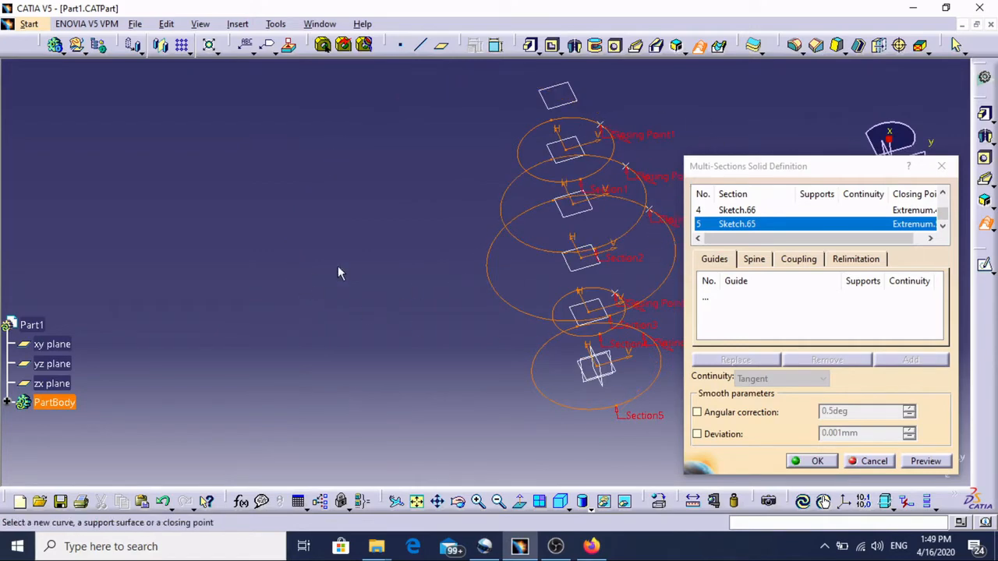
middle_drag(583, 272, 380, 299)
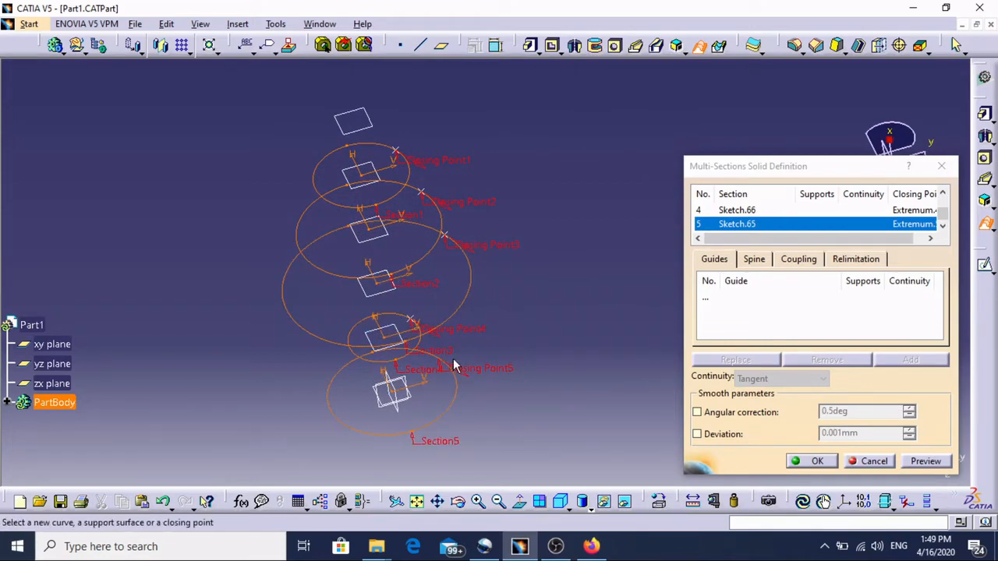
middle_drag(511, 289, 373, 293)
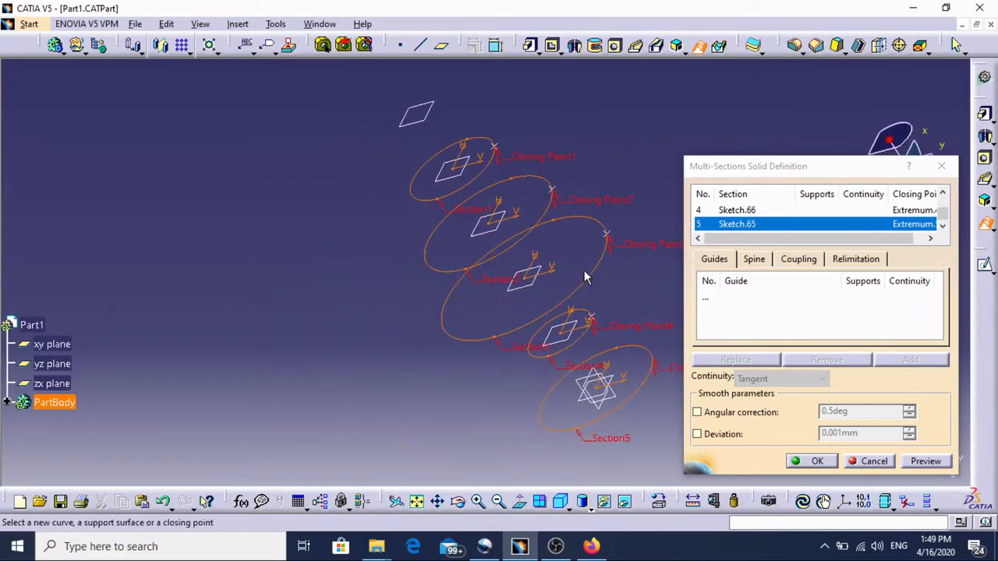
middle_drag(620, 284, 437, 301)
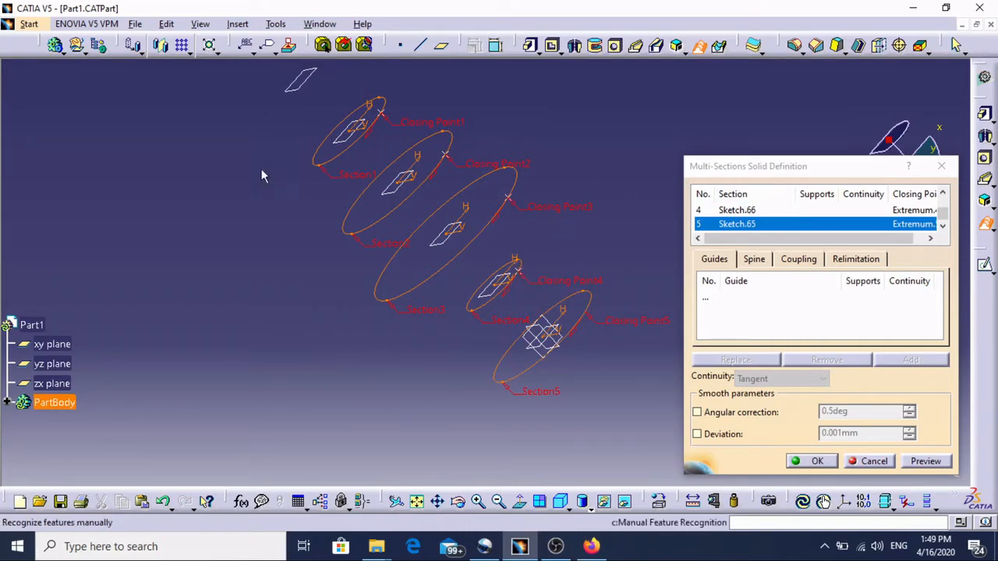
click(828, 462)
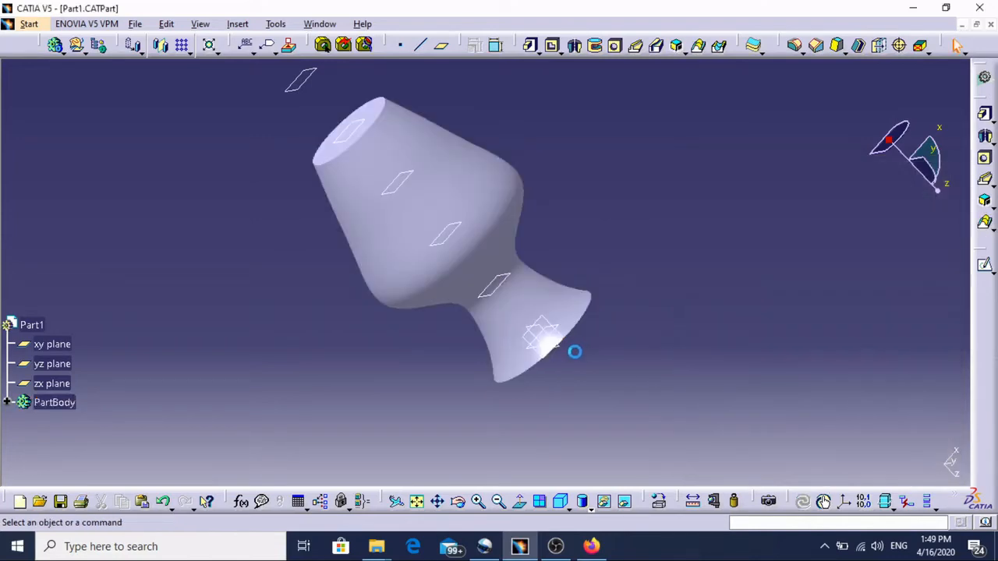
- Reopen the multi-sections solid's definition, examine its sections and closing points on the model, and accept it without edits
middle_drag(607, 248, 477, 265)
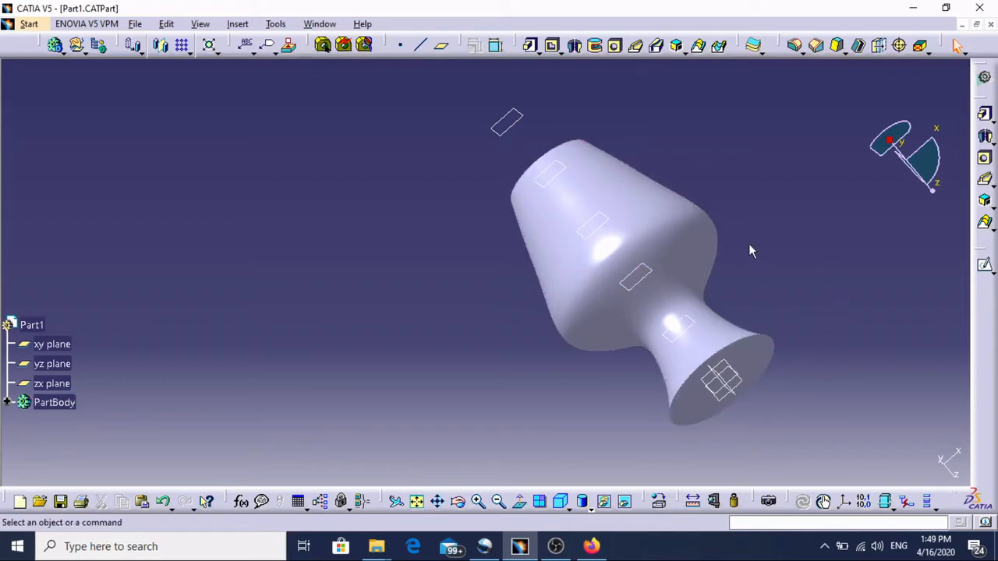
double_click(593, 304)
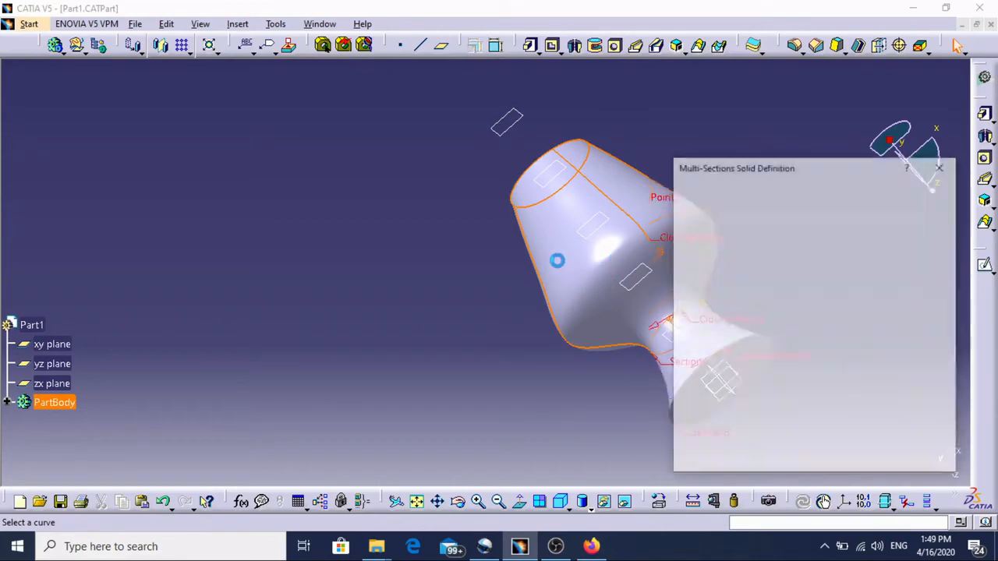
right_click(594, 163)
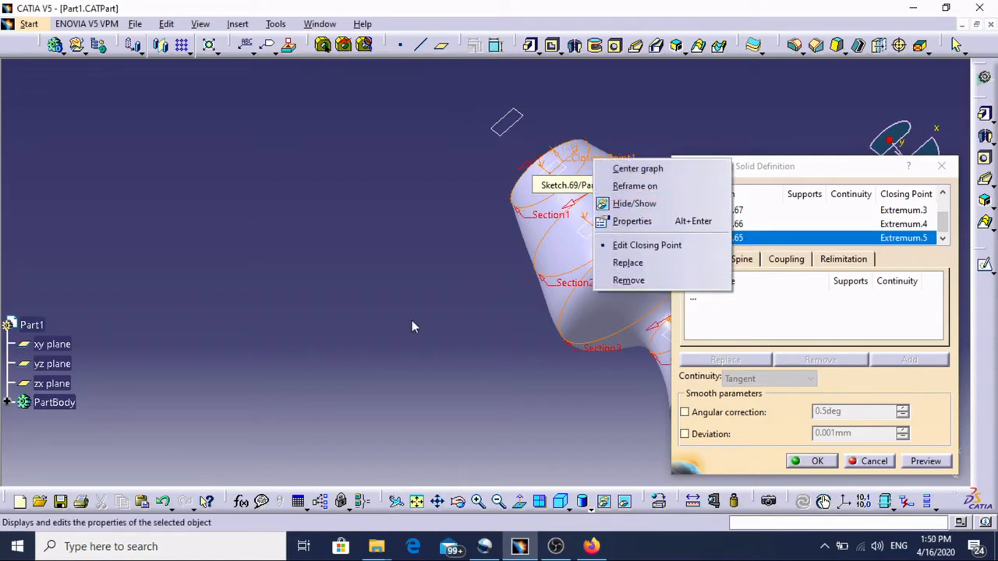
click(480, 259)
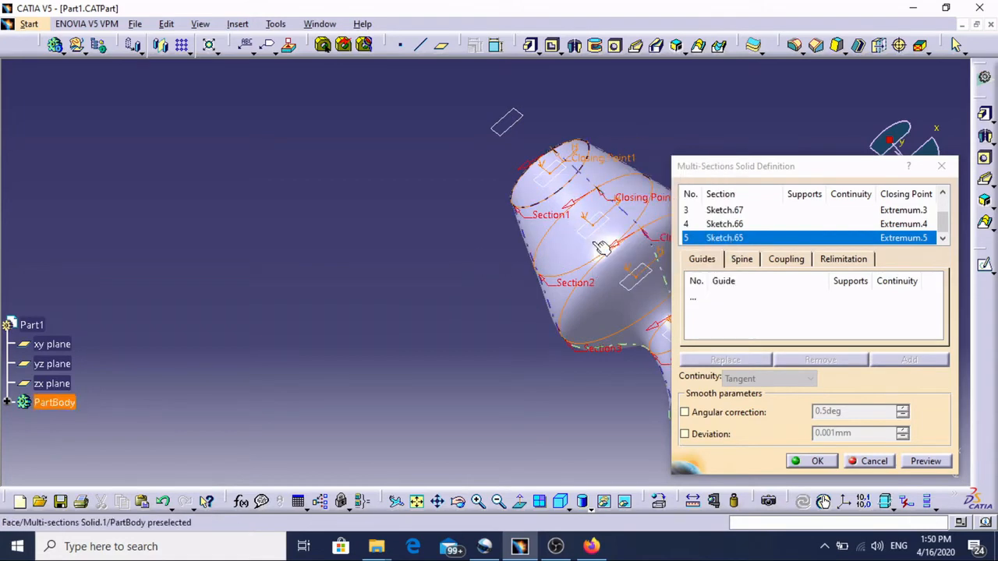
middle_drag(580, 230, 274, 255)
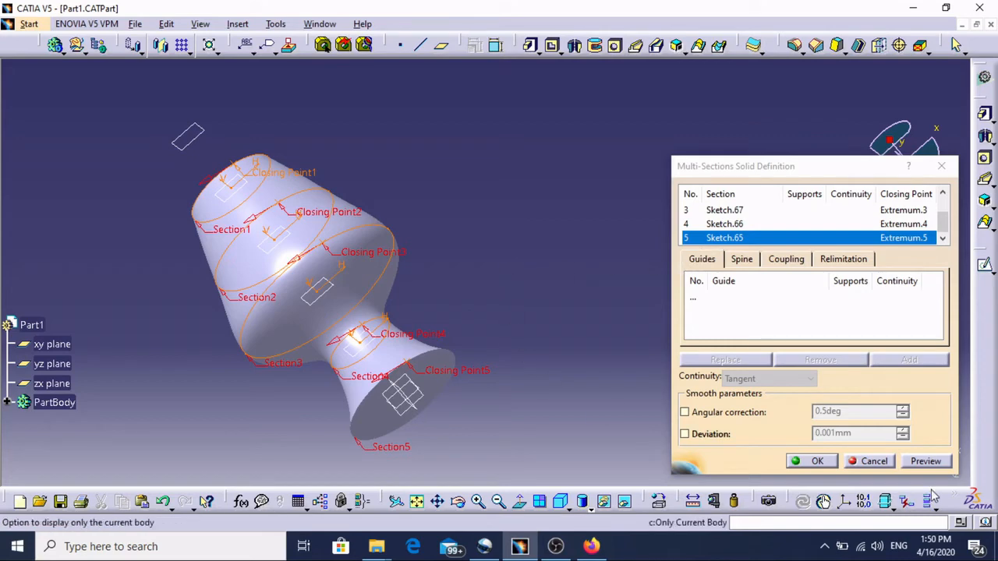
click(811, 460)
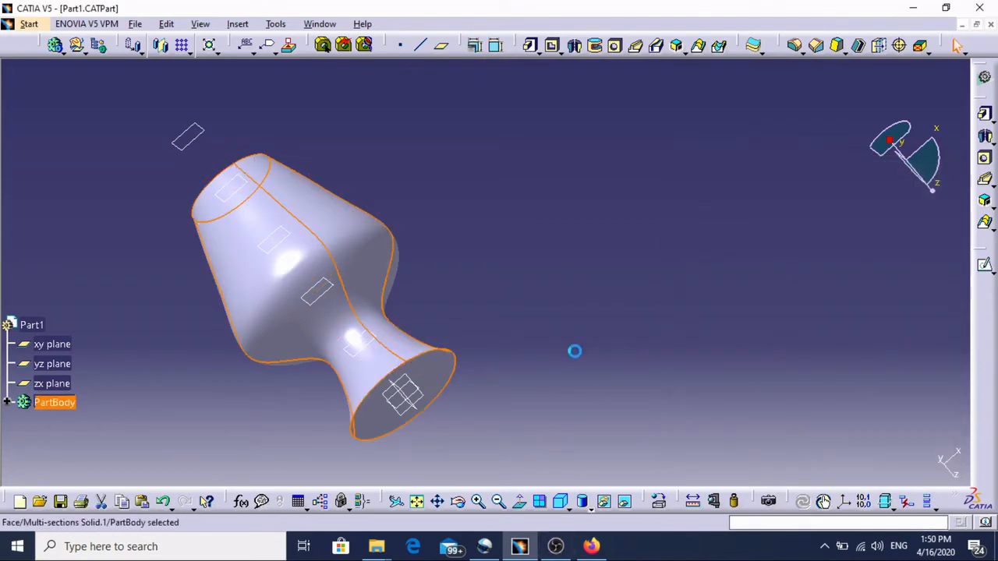
- Select the whole model and delete the multi-sections solid and its circle sketches, including all children
mouse_move(605, 439)
mouse_down()
mouse_move(101, 227)
mouse_move(150, 83)
mouse_move(140, 88)
mouse_up()
key(Delete)
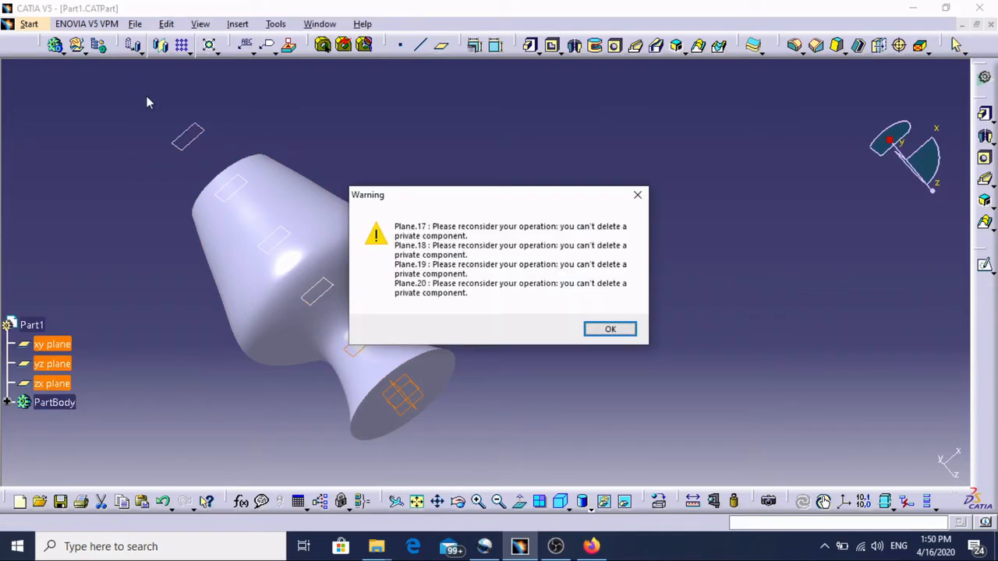
click(604, 329)
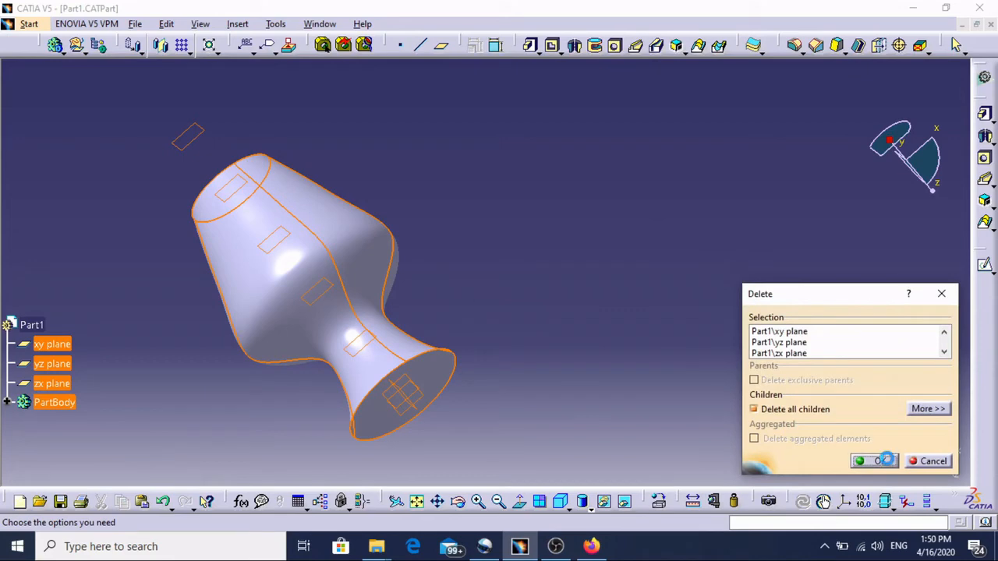
click(887, 460)
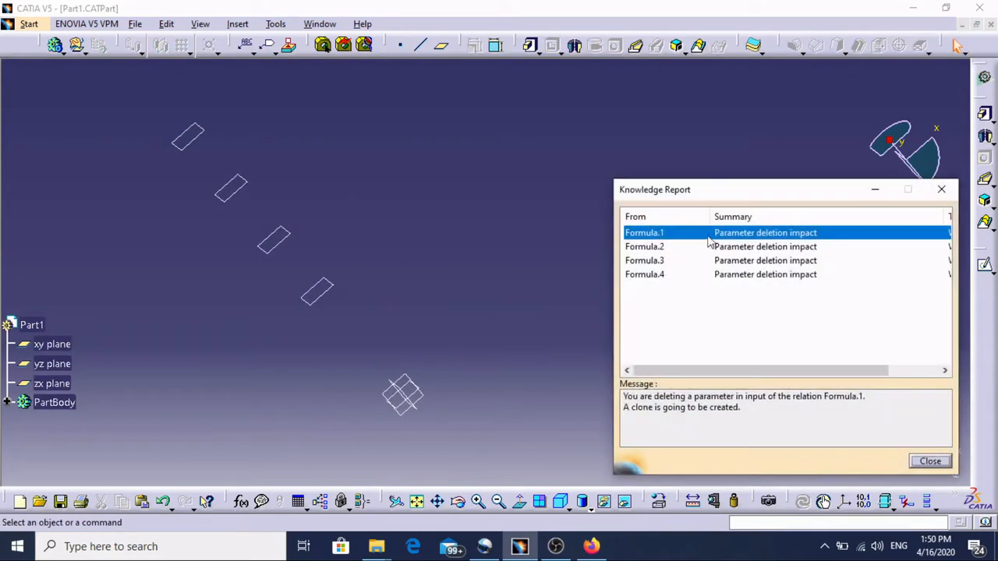
click(943, 191)
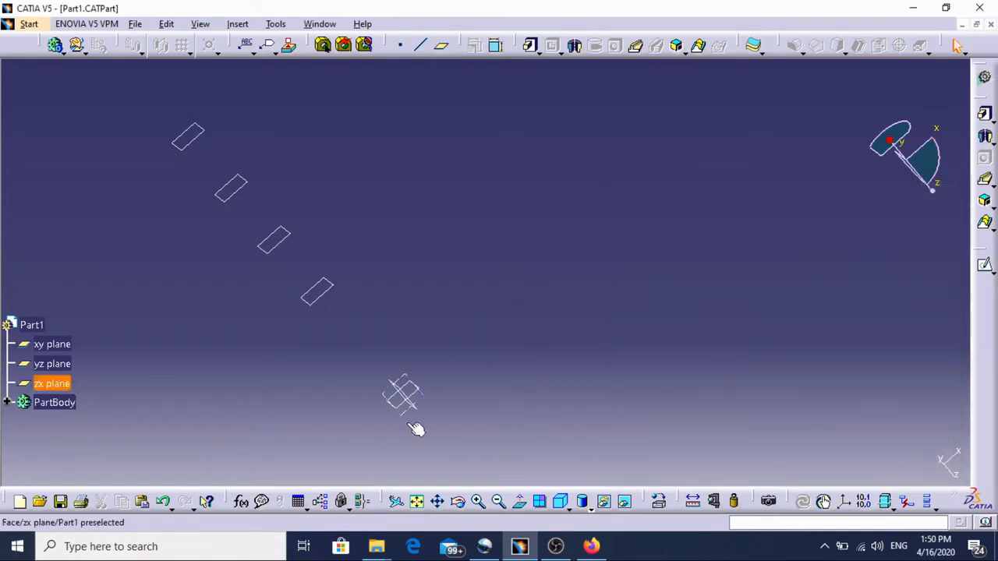
- Sketch a closed triangle around the origin on the first offset plane, with its apex on the vertical axis, and finish the sketch
click(331, 305)
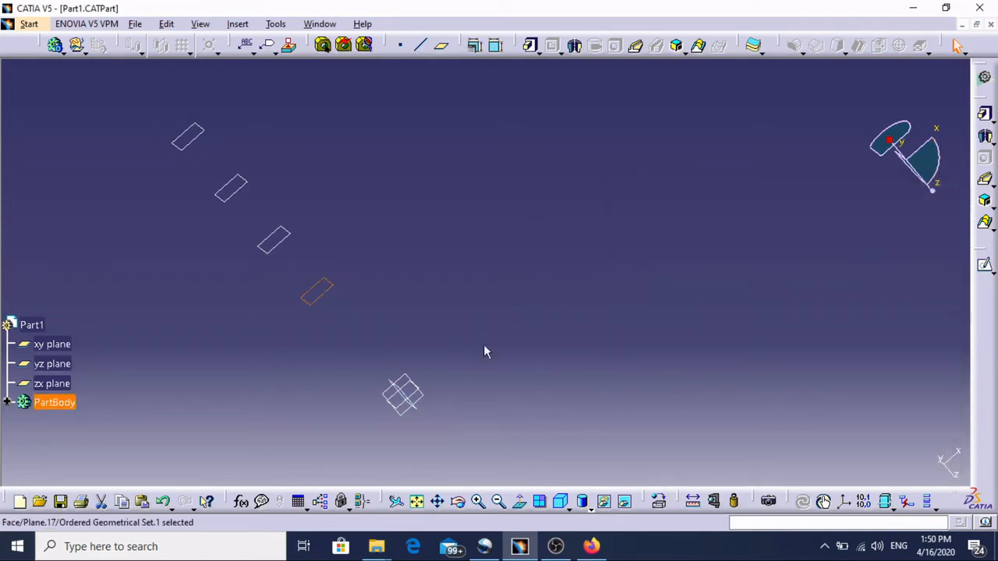
click(985, 268)
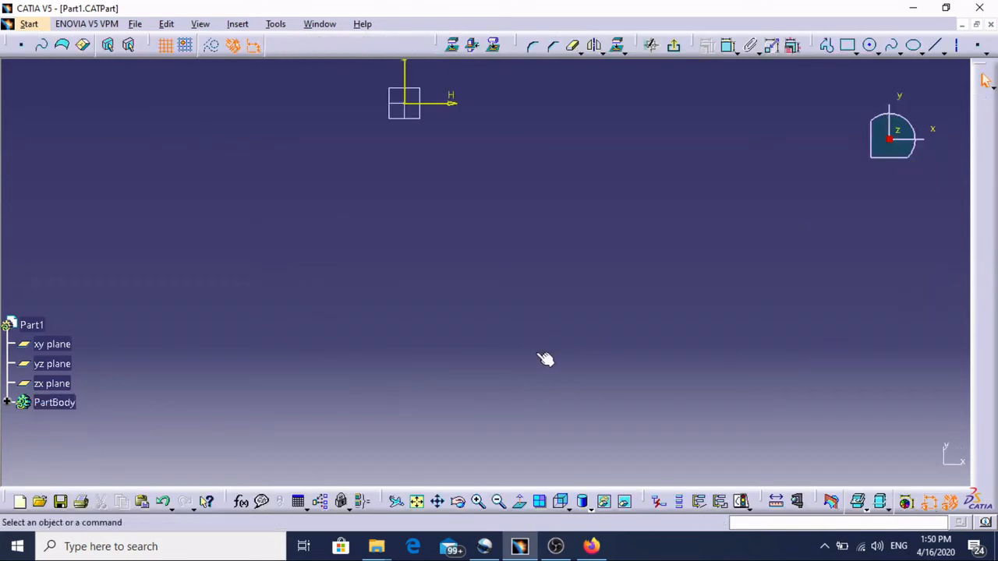
middle_drag(406, 118, 442, 295)
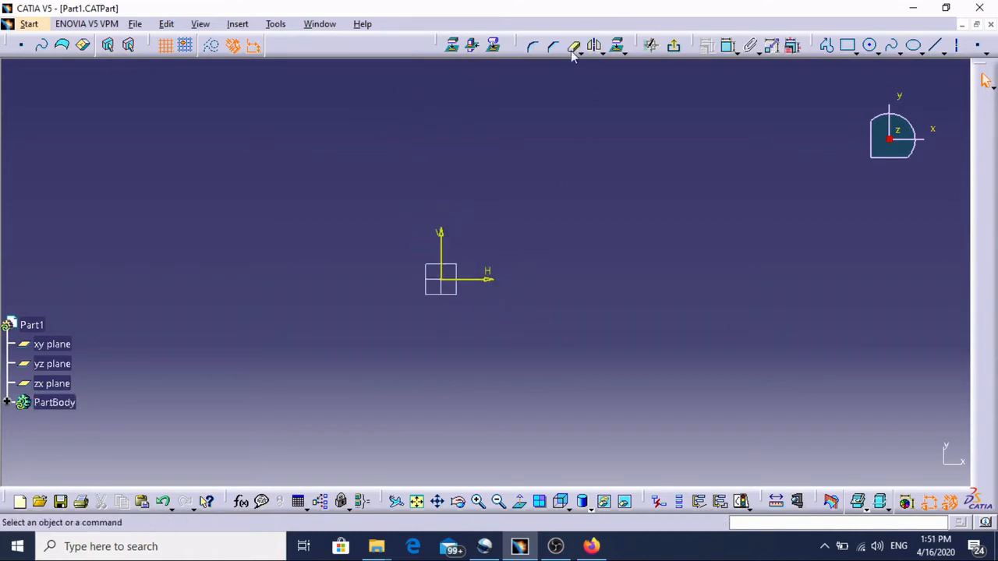
click(828, 49)
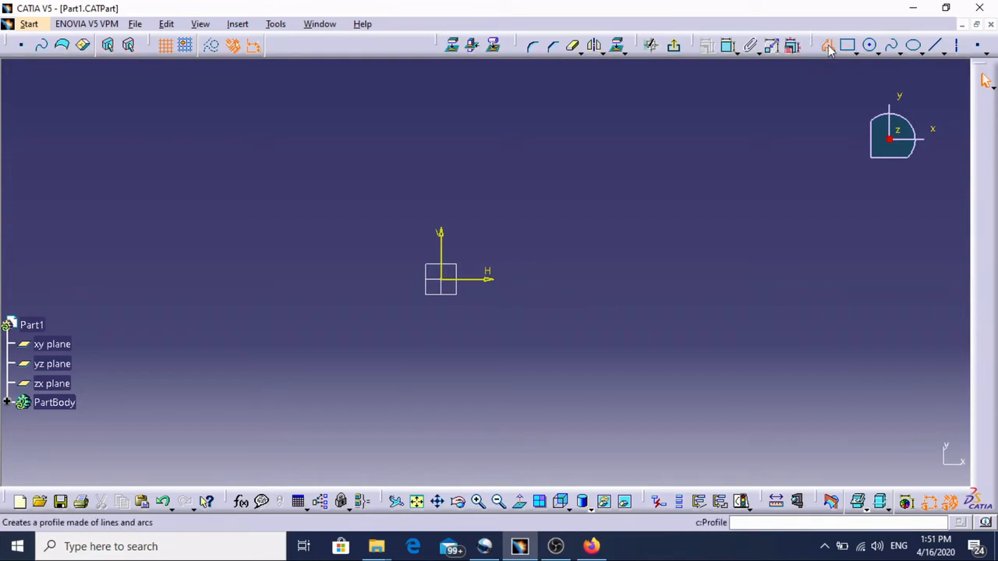
click(363, 318)
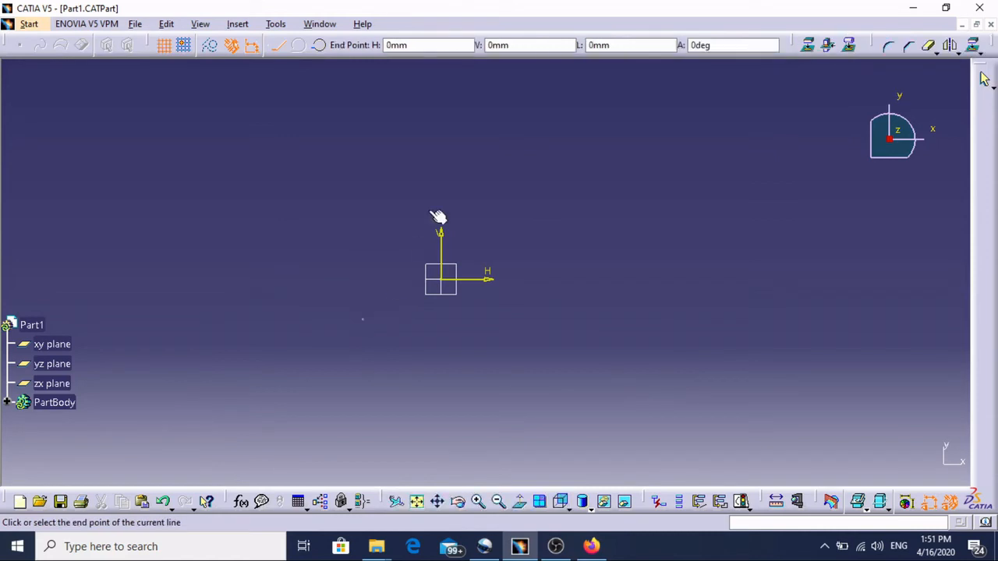
click(442, 172)
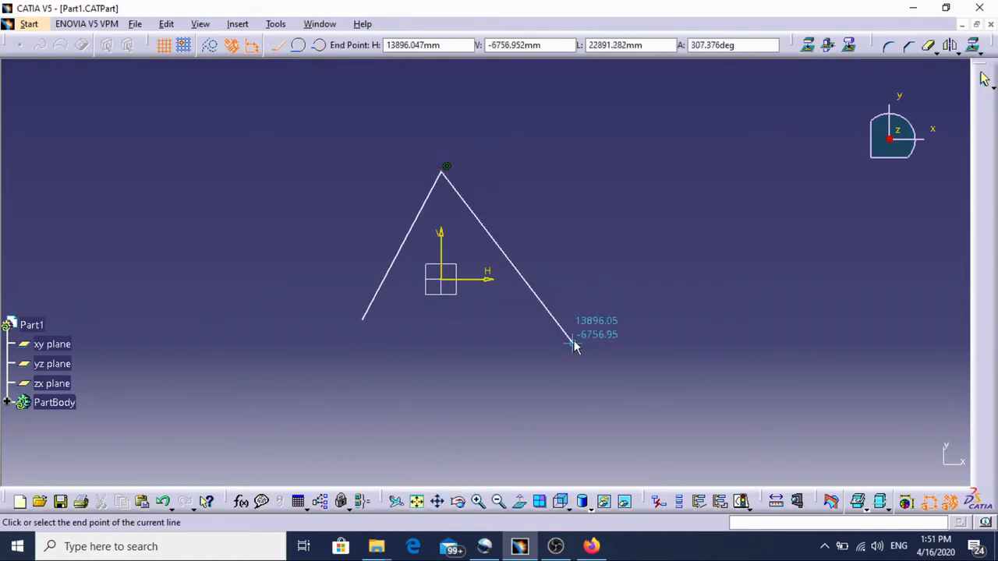
click(529, 321)
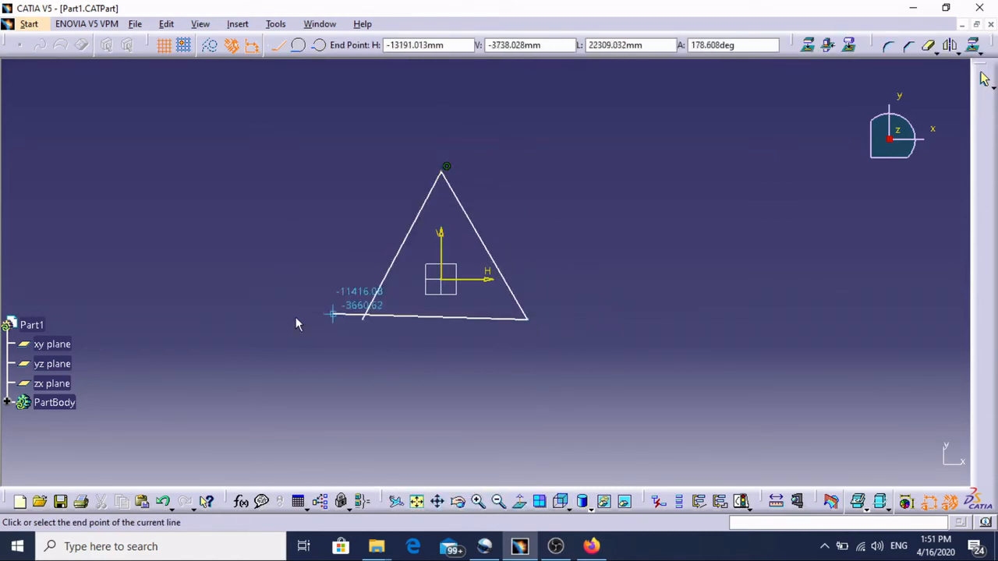
click(363, 319)
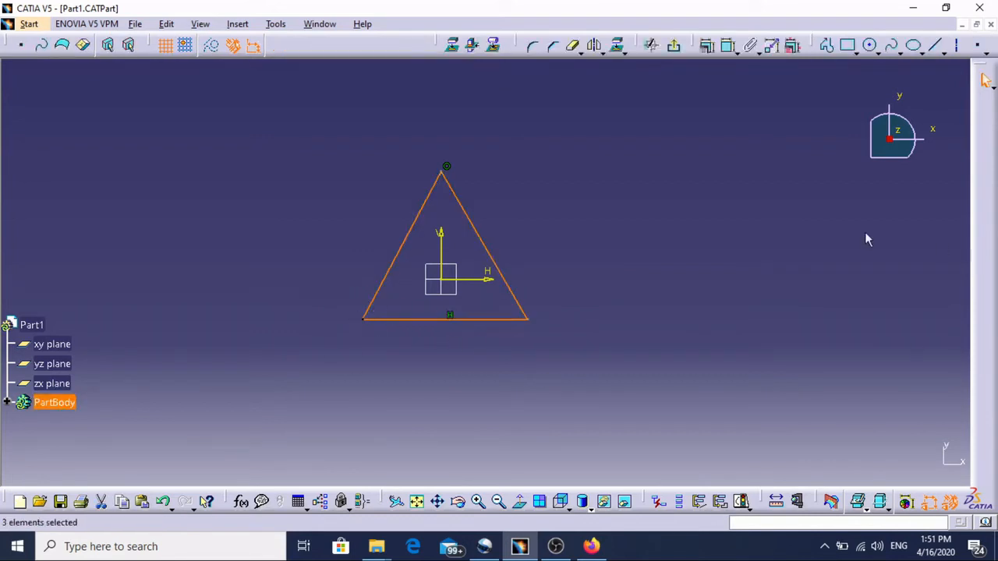
click(675, 46)
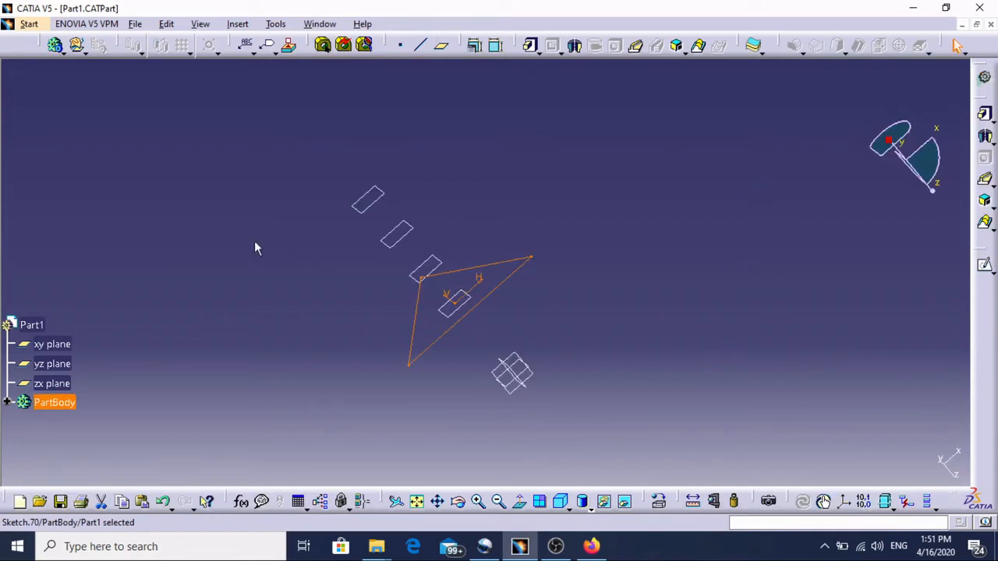
- Sketch a larger triangle around the first on the second offset plane, its apex on the vertical axis at about 17,872 mm, and finish the sketch
click(439, 265)
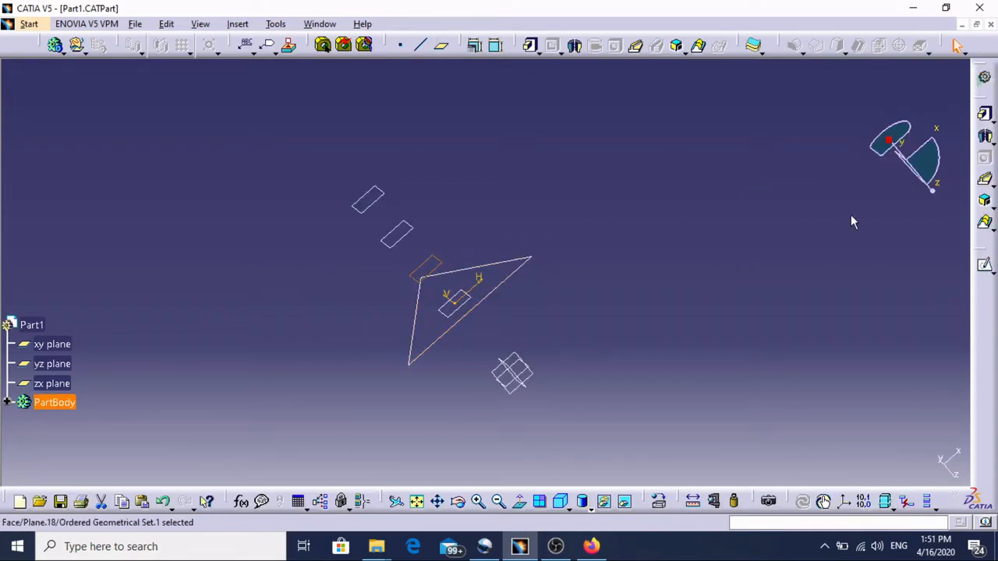
click(984, 265)
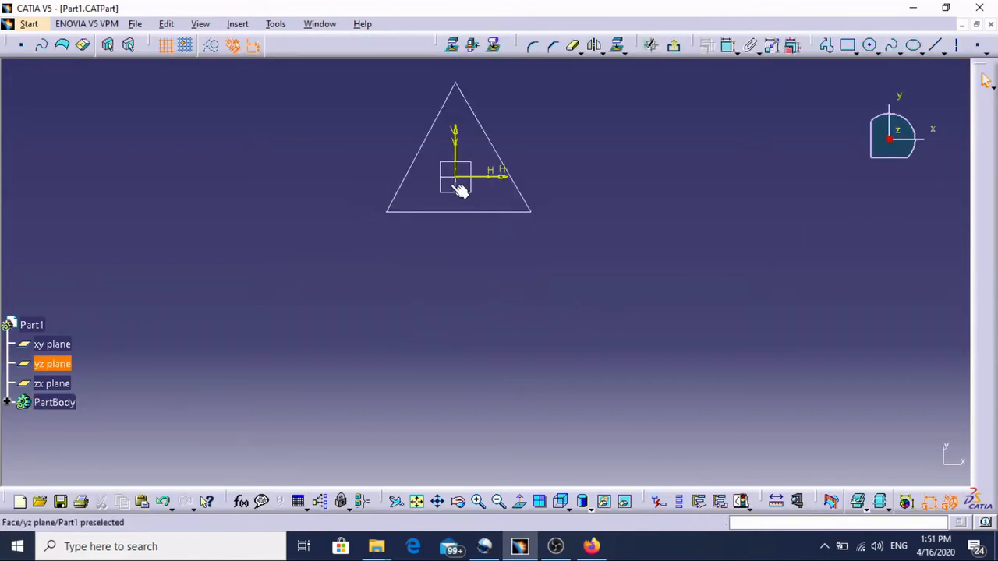
middle_drag(457, 190, 472, 301)
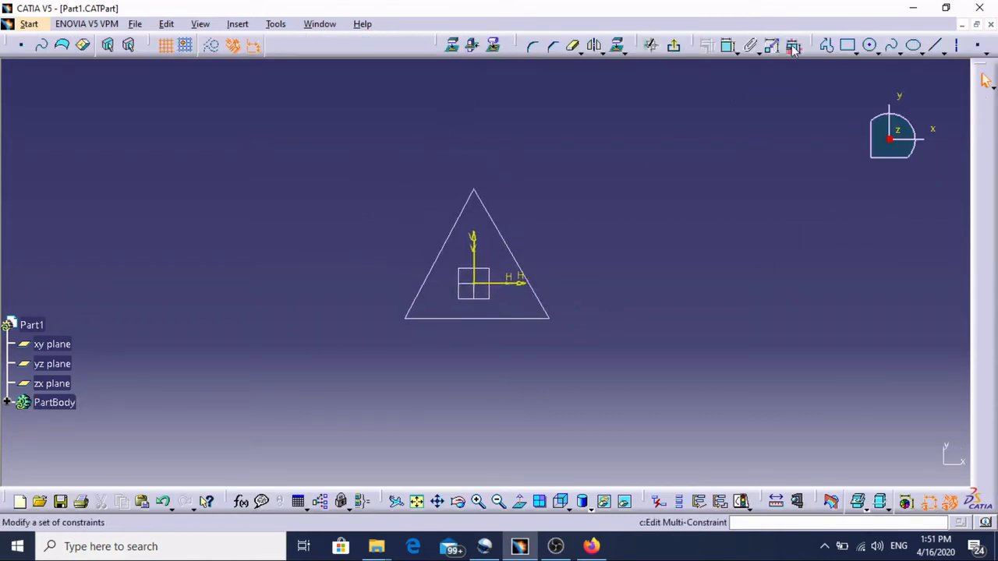
click(827, 45)
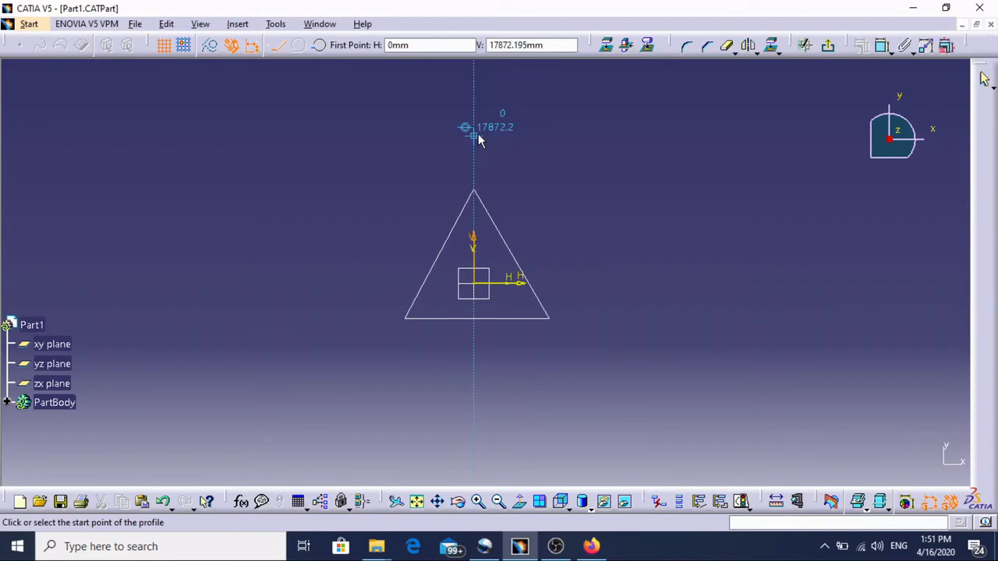
click(478, 131)
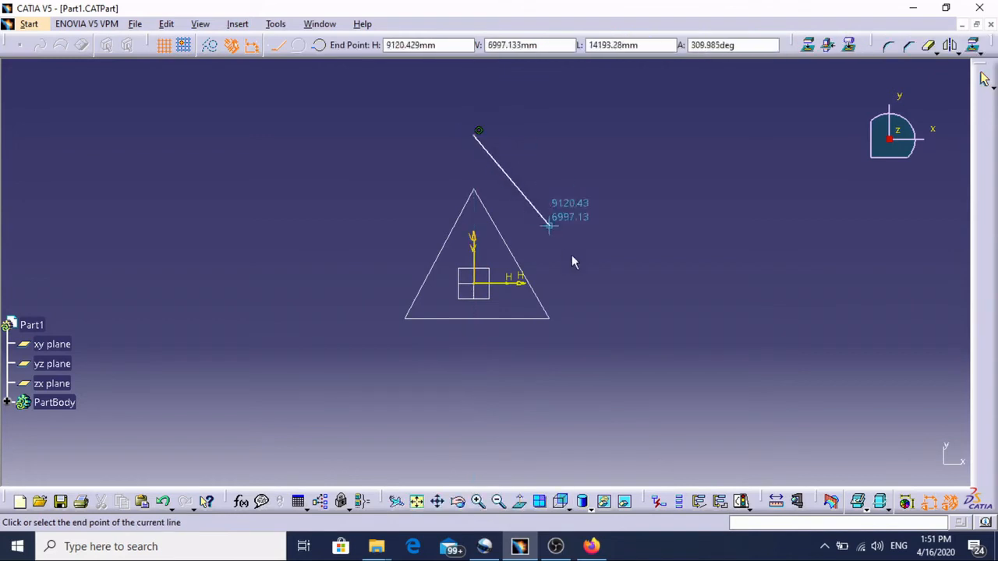
click(633, 346)
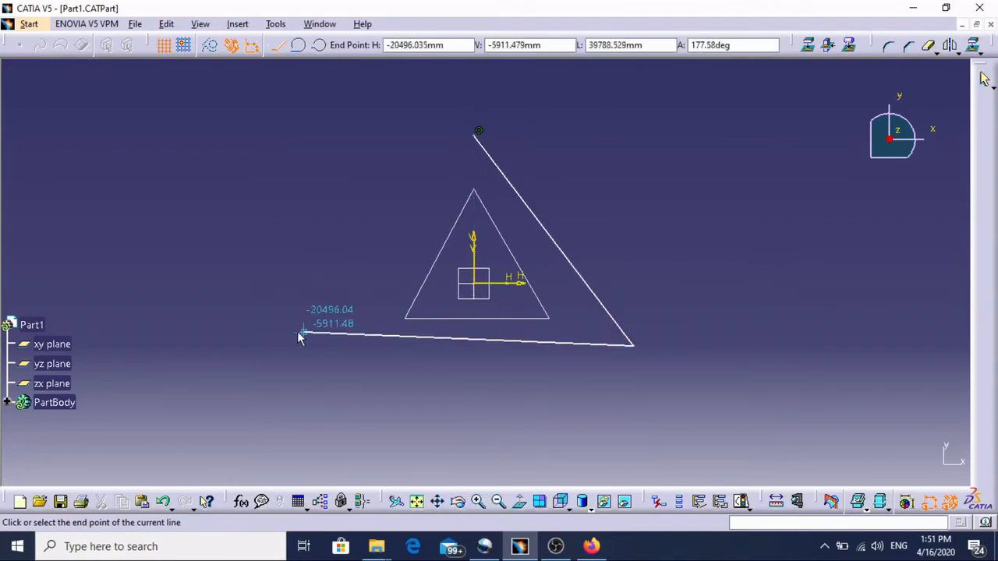
click(336, 347)
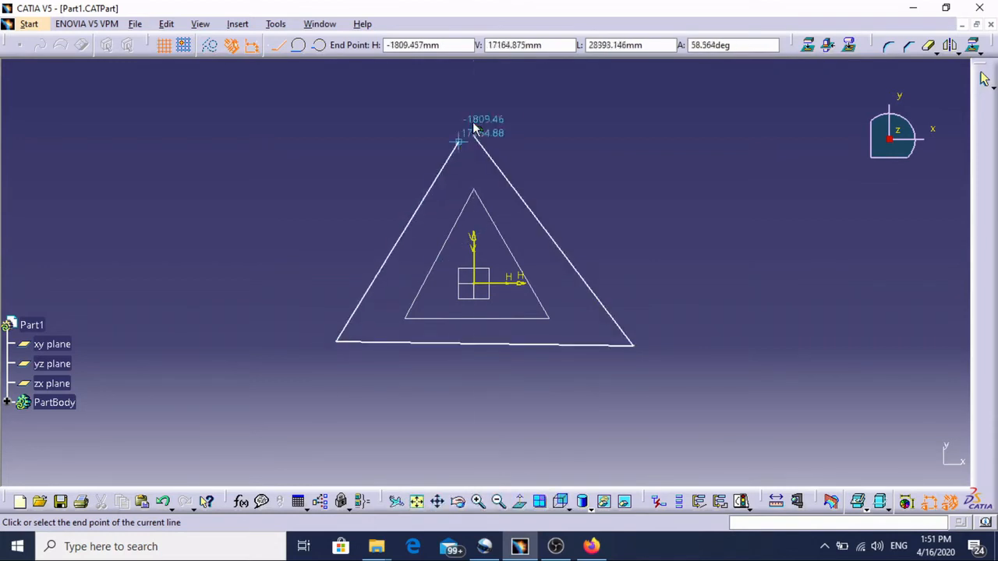
click(475, 137)
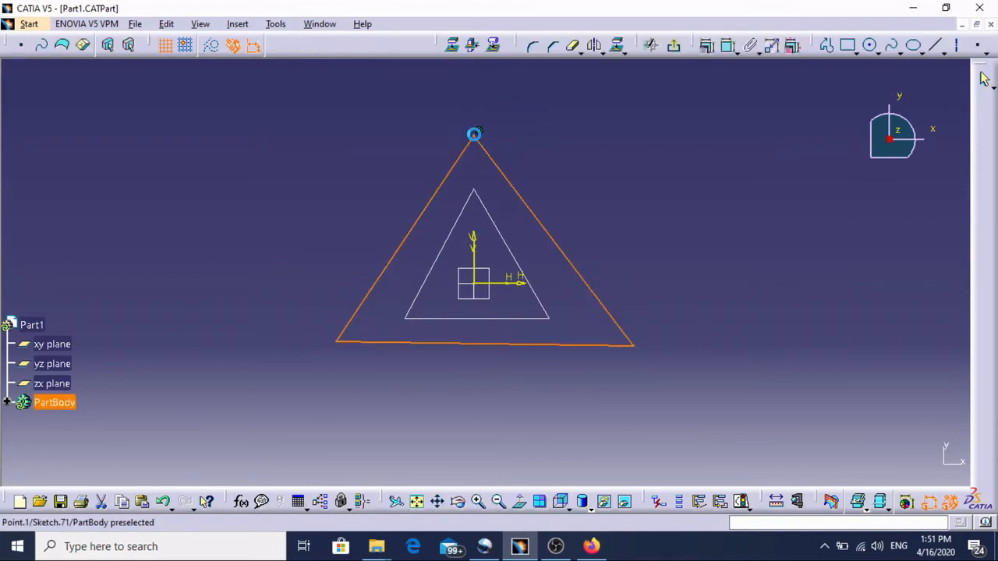
click(675, 46)
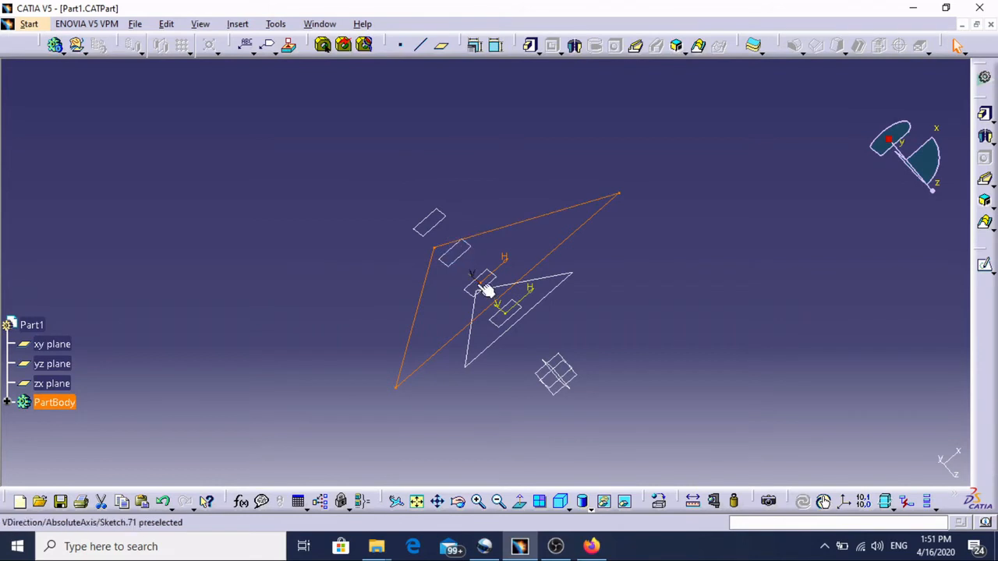
- Sketch a third, largest triangle enclosing the other two on the fourth offset plane, with its apex on the vertical axis, and finish the sketch
click(434, 224)
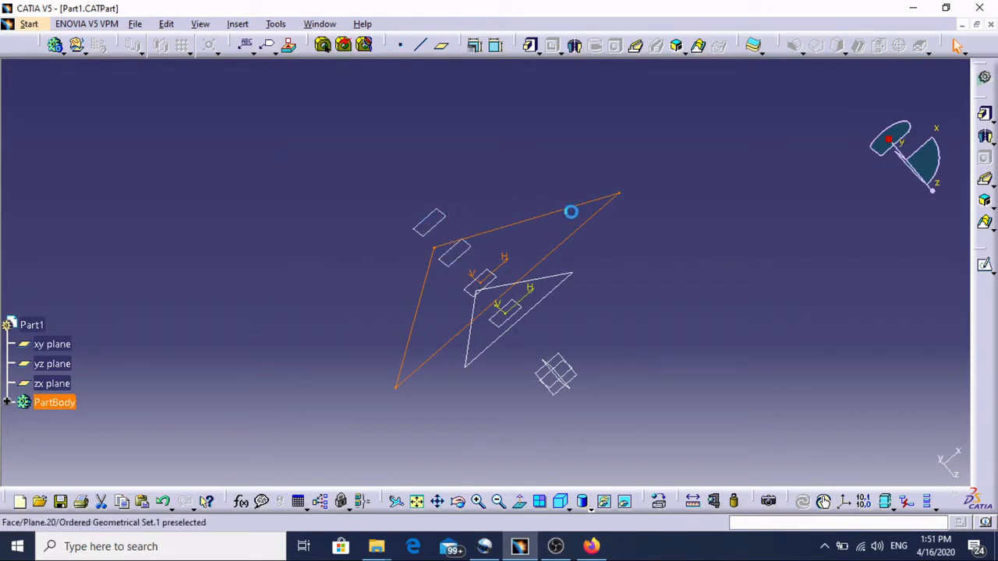
click(986, 268)
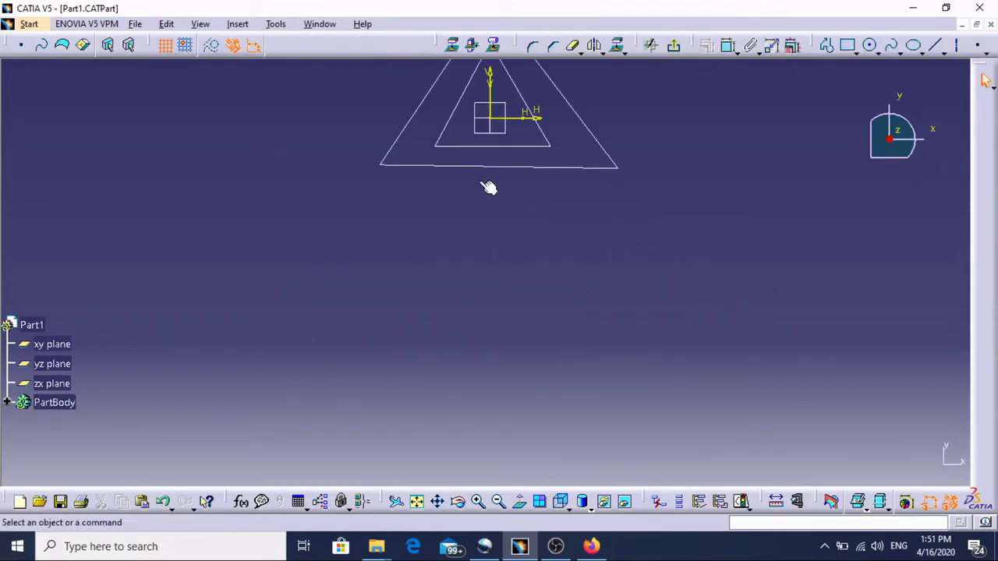
middle_drag(514, 131, 529, 285)
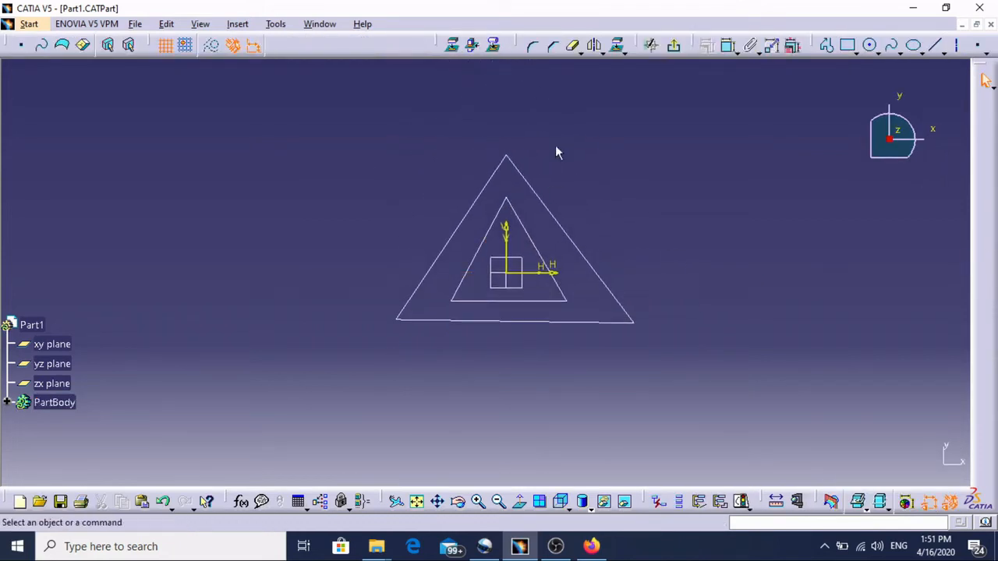
click(828, 47)
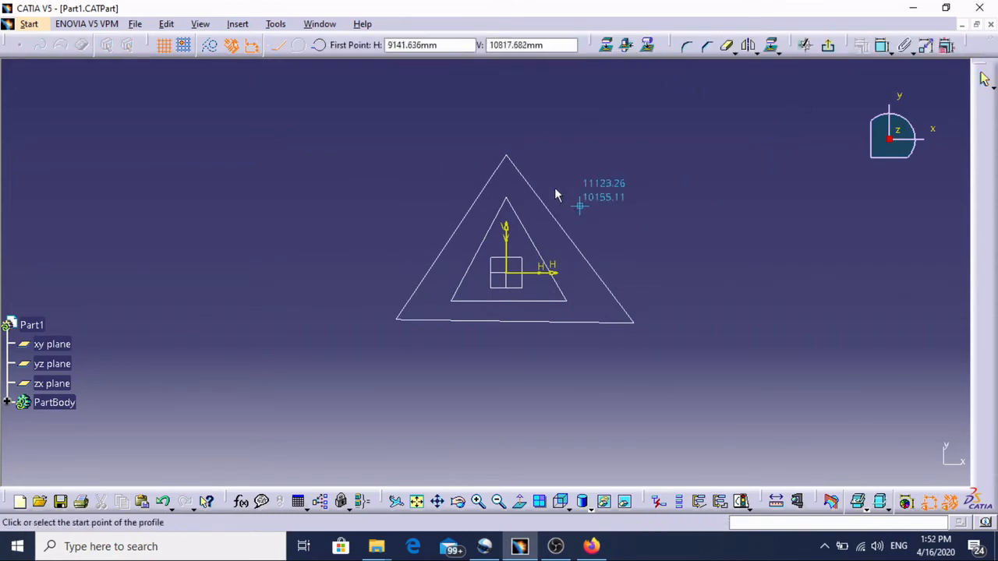
click(510, 101)
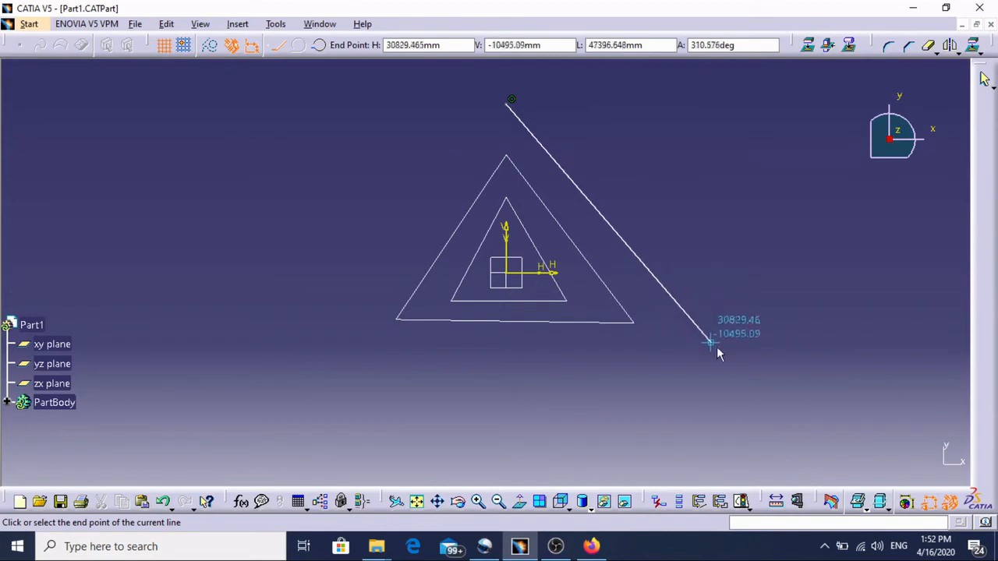
click(725, 375)
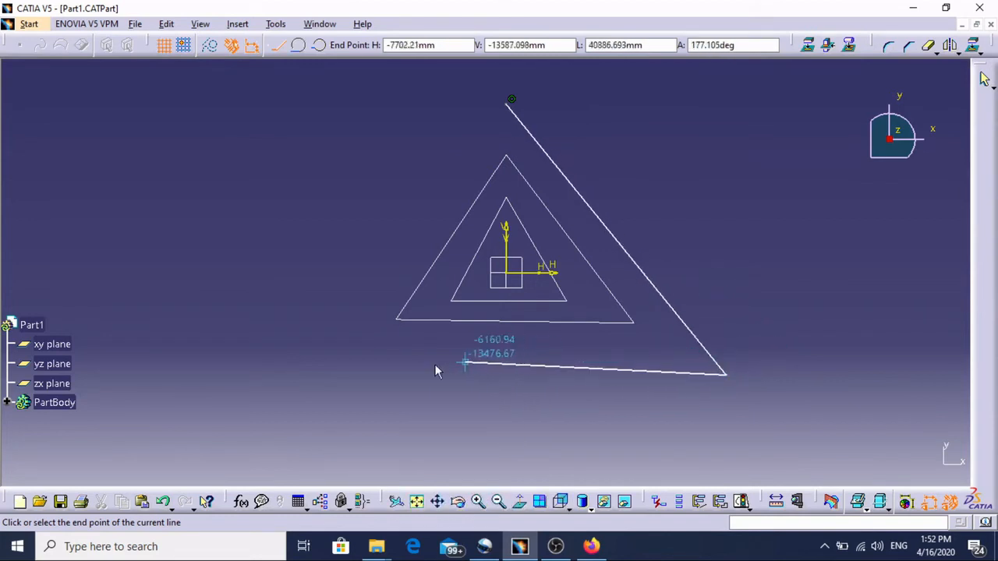
click(321, 370)
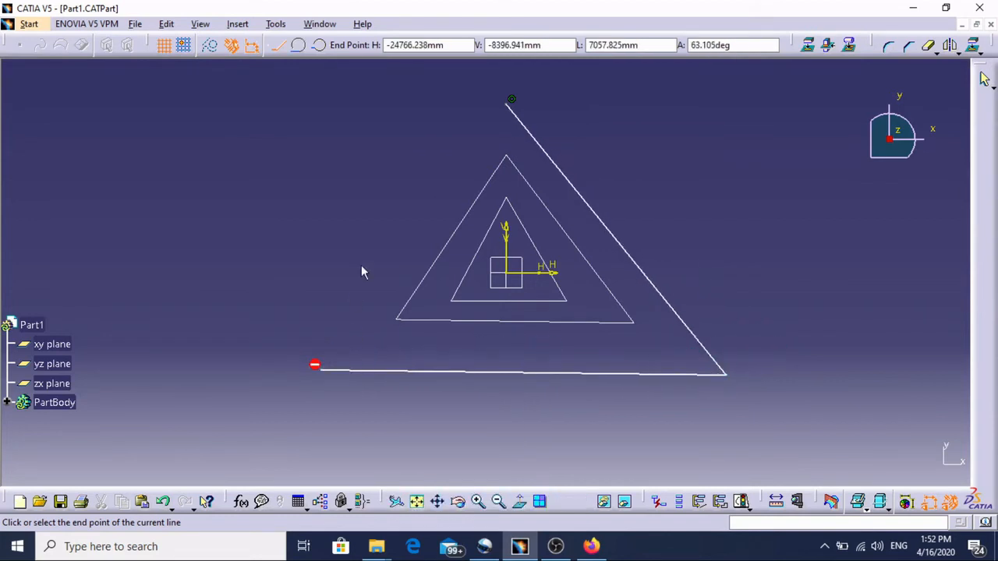
click(513, 104)
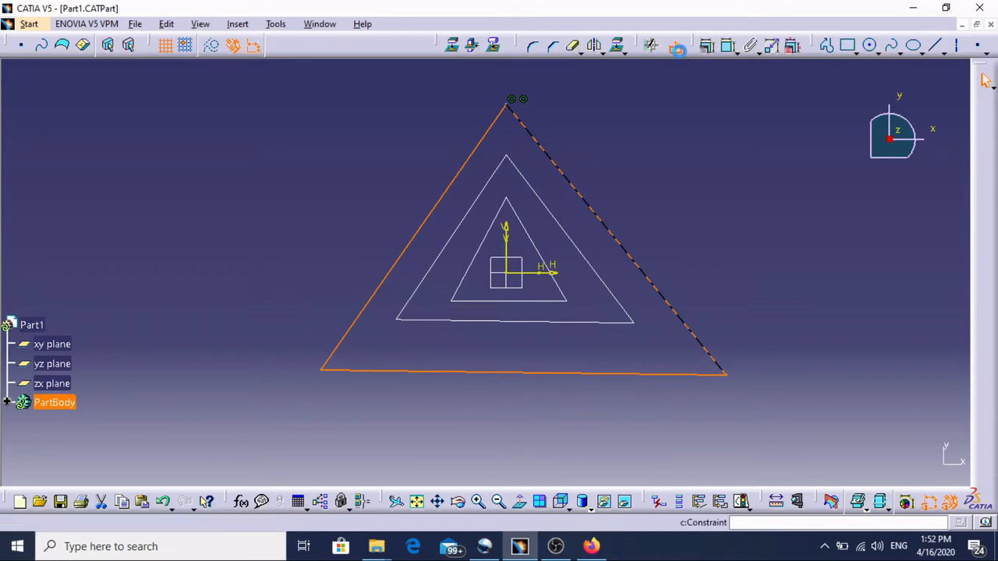
click(984, 78)
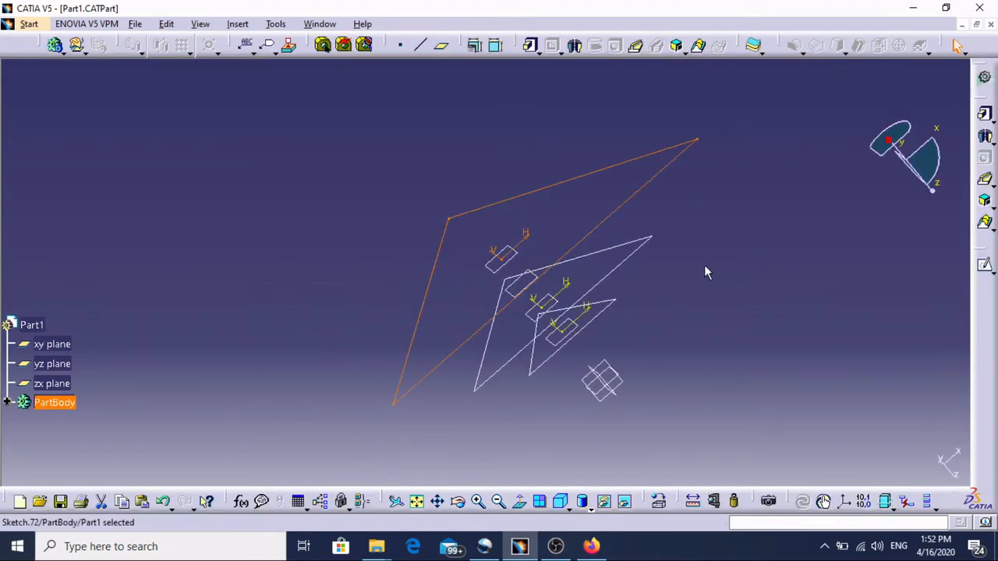
- Start a multi-sections solid and add the largest, middle and smallest triangle sketches as its sections, in that order
middle_drag(712, 293, 782, 394)
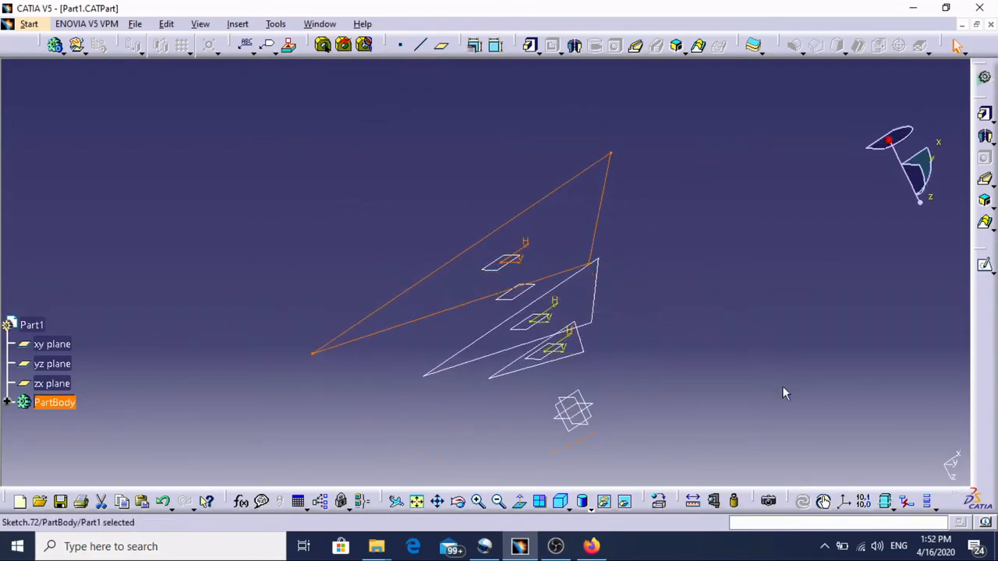
click(697, 45)
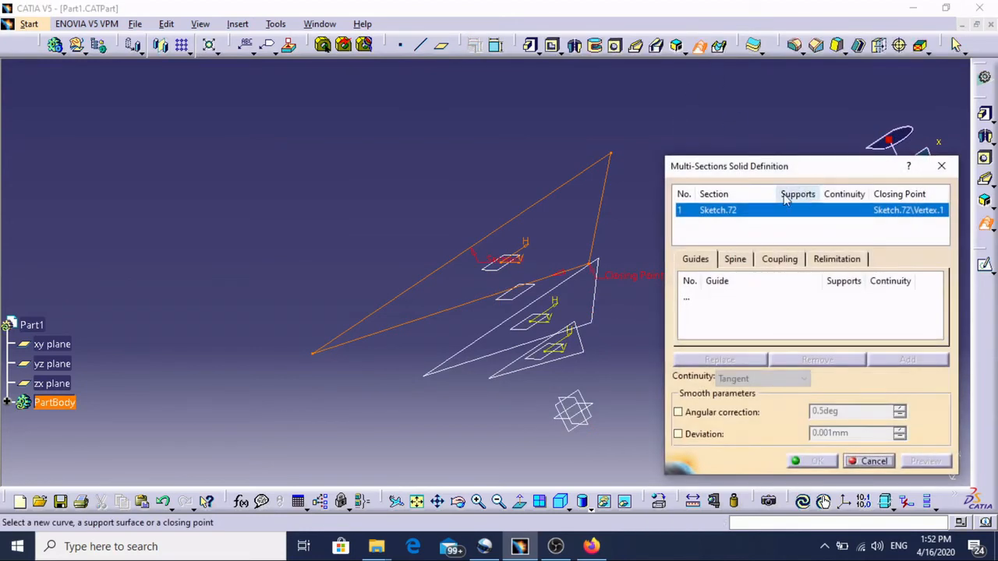
click(605, 310)
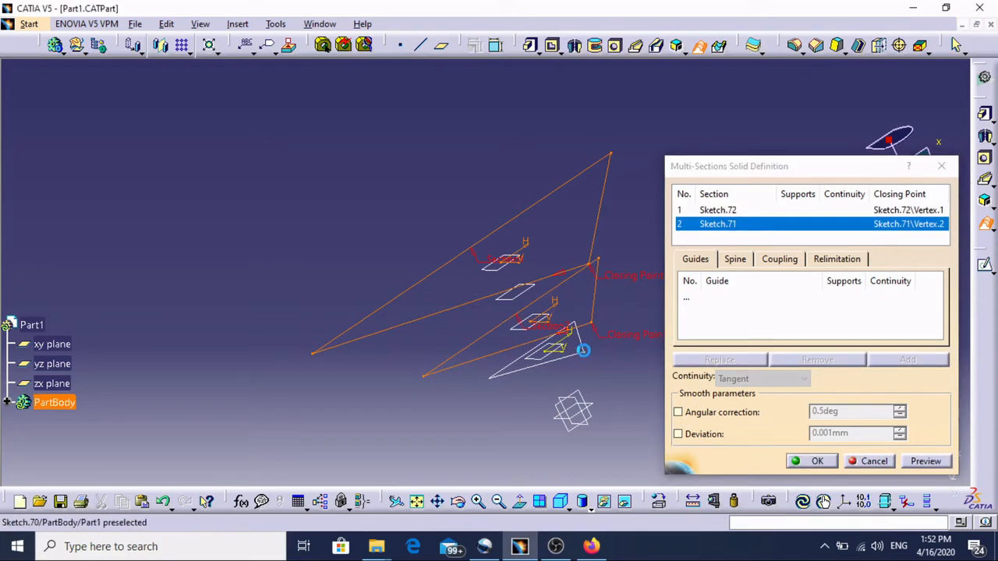
click(583, 350)
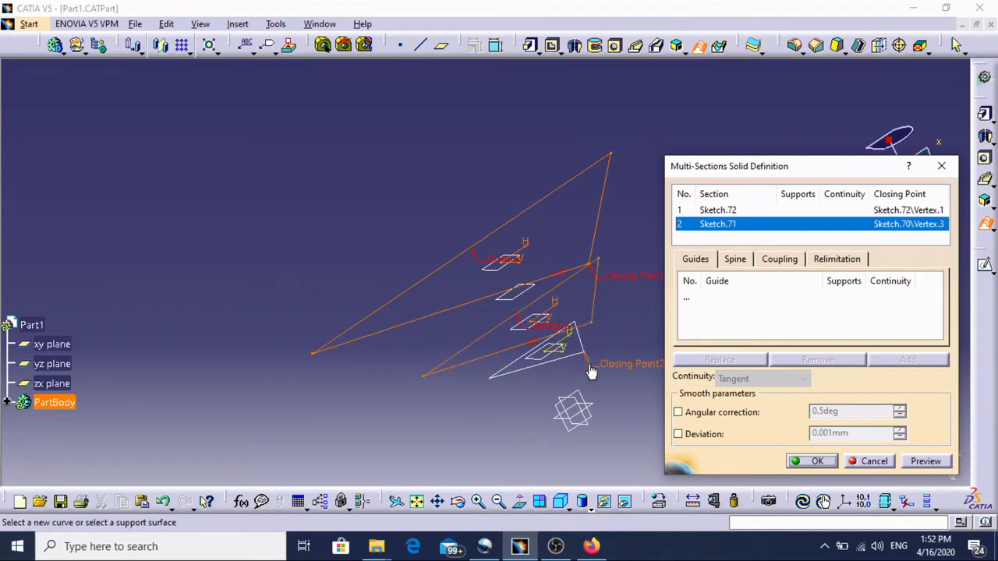
middle_drag(515, 292, 465, 258)
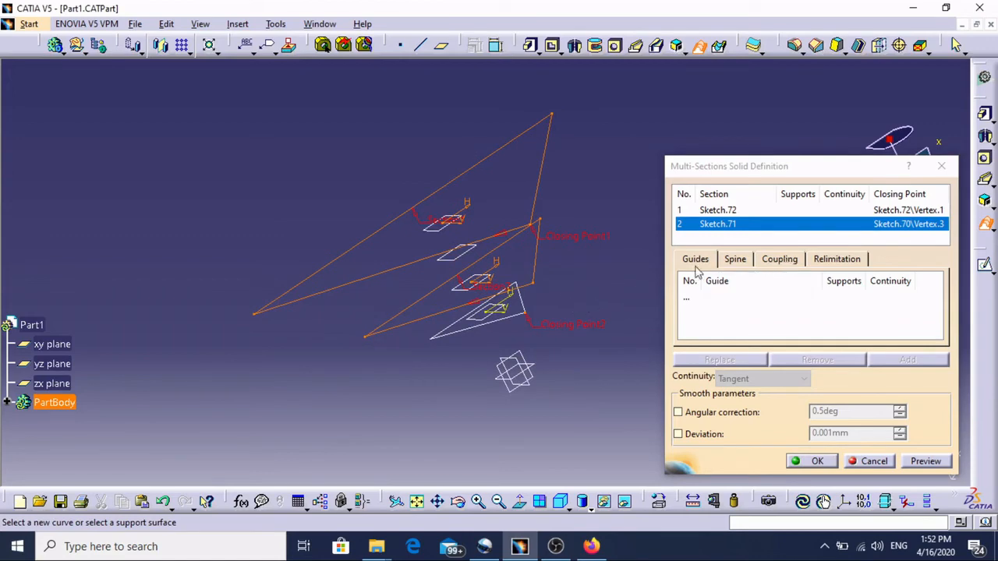
middle_drag(603, 295, 544, 210)
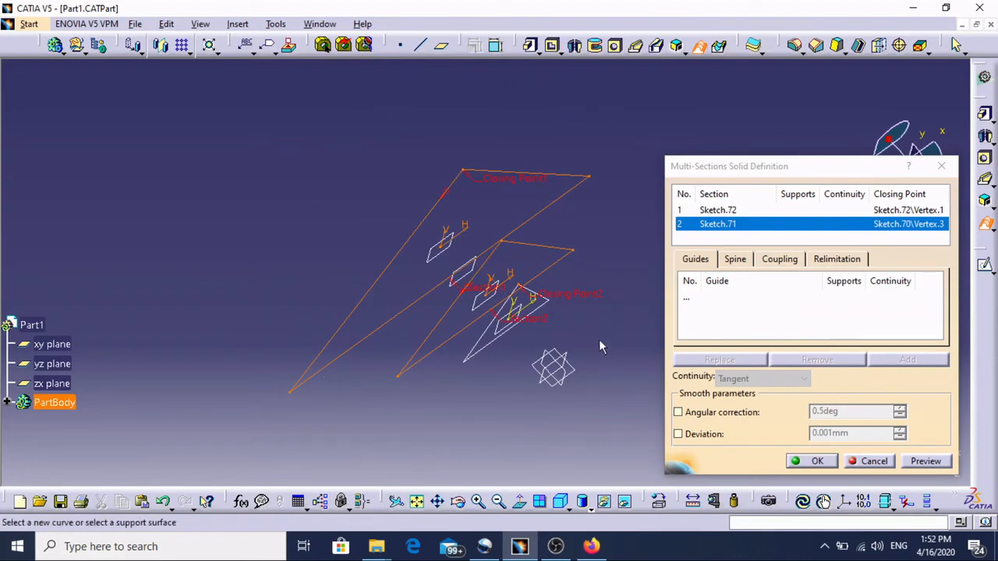
click(487, 351)
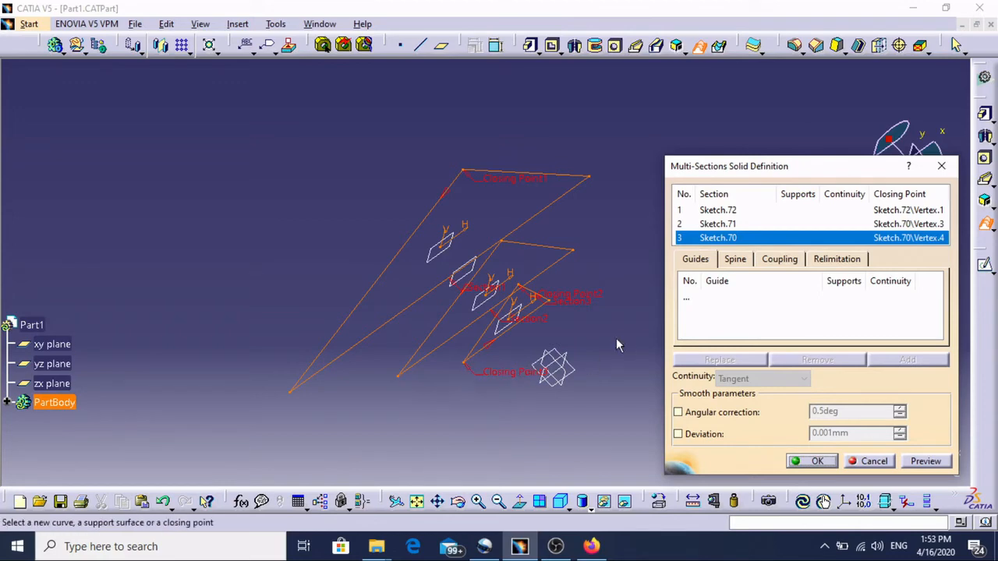
- Try to build the multi-sections solid with the current closing points of the three triangle sections
middle_drag(608, 347, 601, 182)
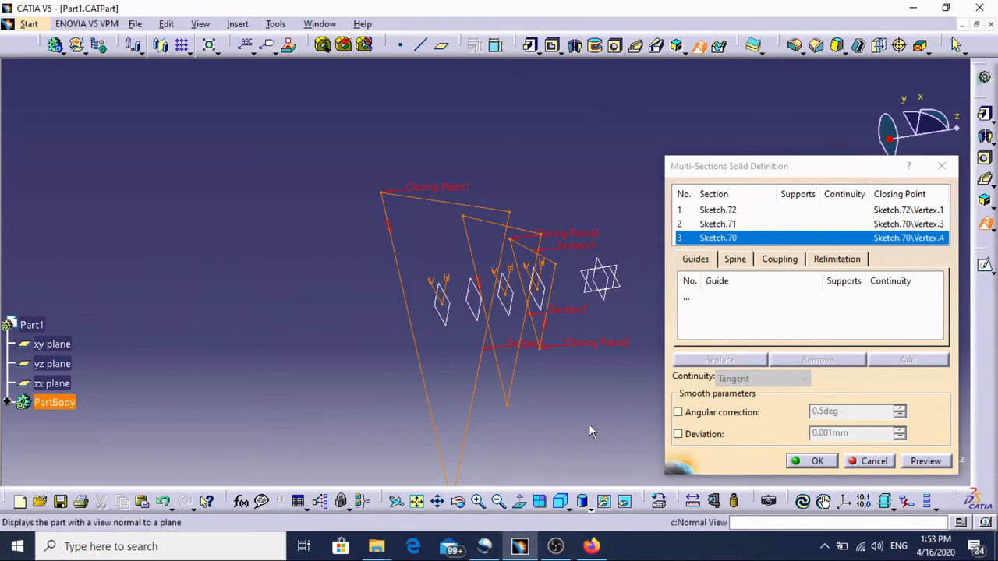
click(815, 463)
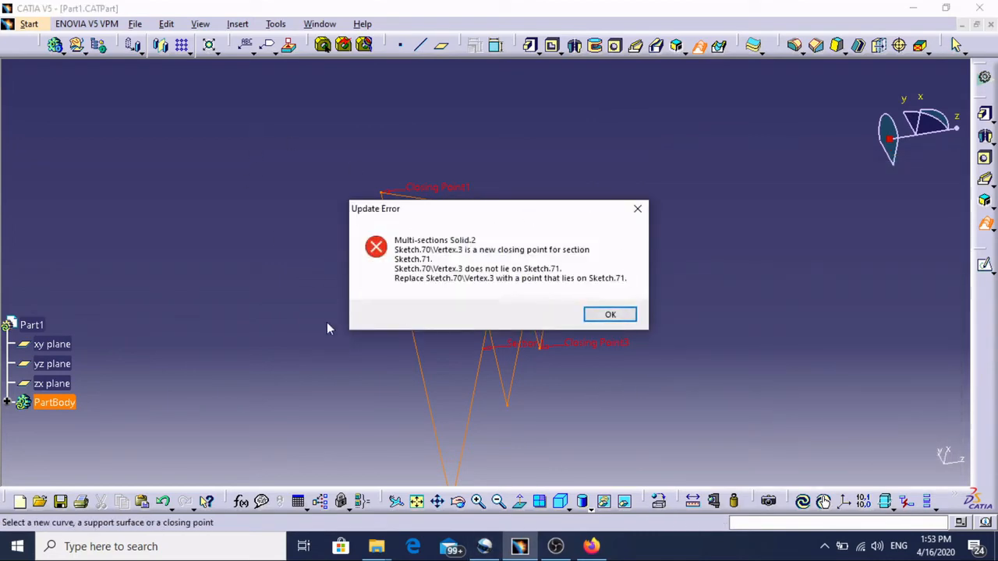
click(608, 314)
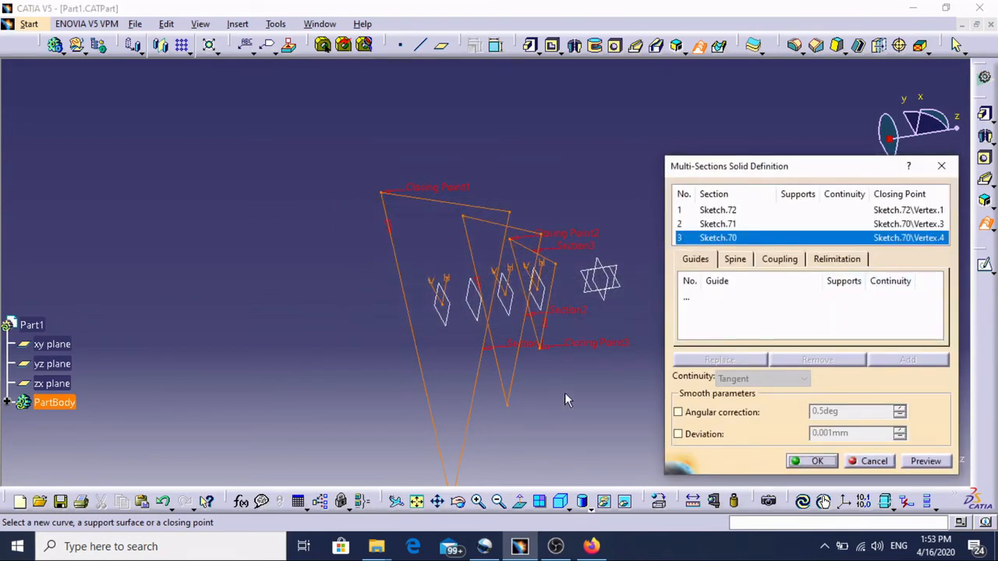
middle_drag(557, 393, 380, 336)
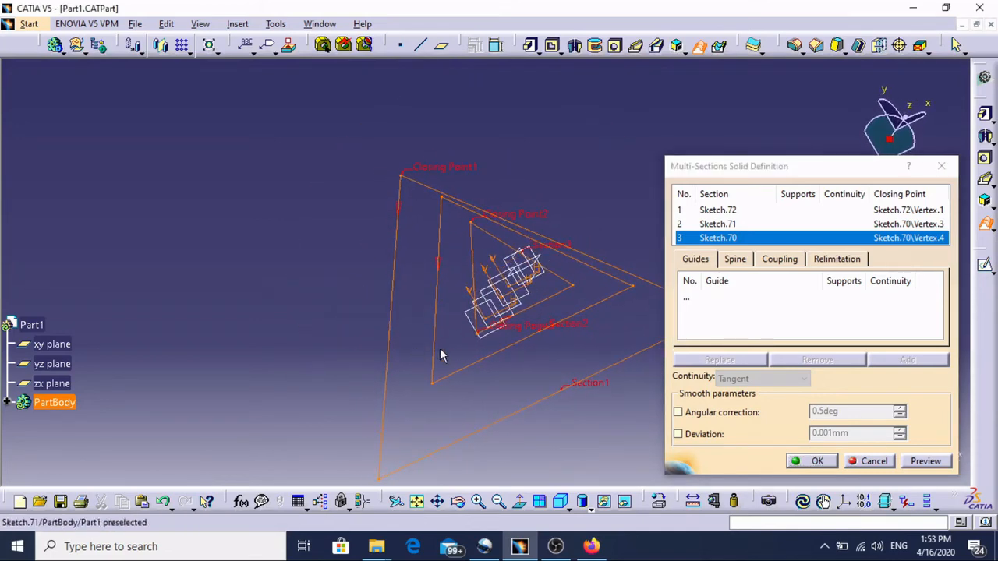
click(514, 334)
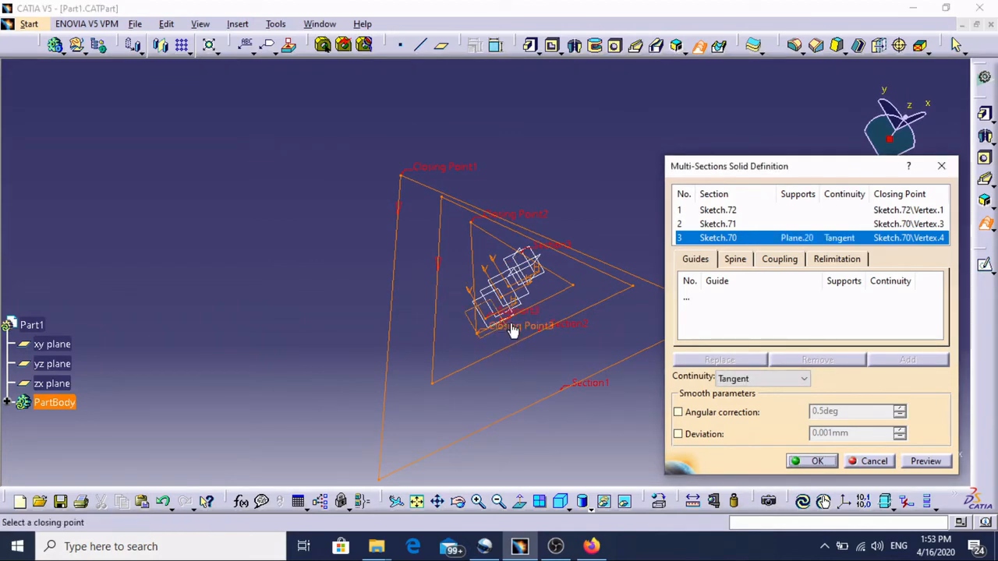
right_click(513, 328)
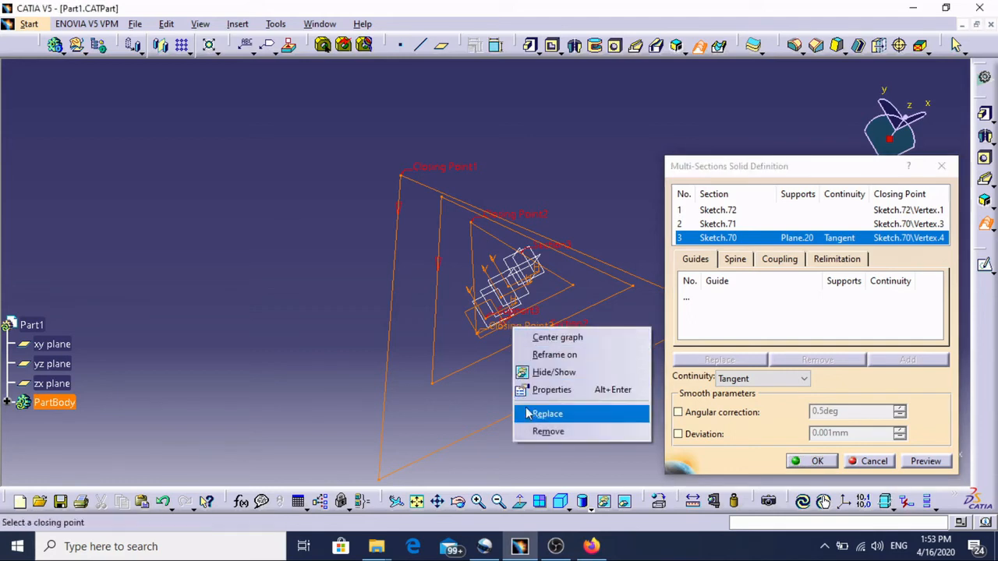
click(485, 397)
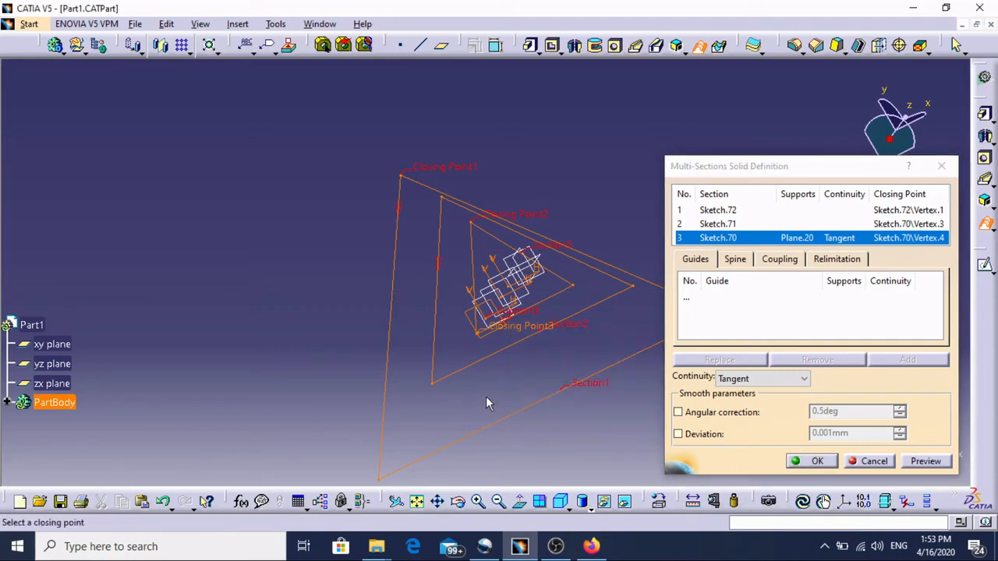
right_click(508, 329)
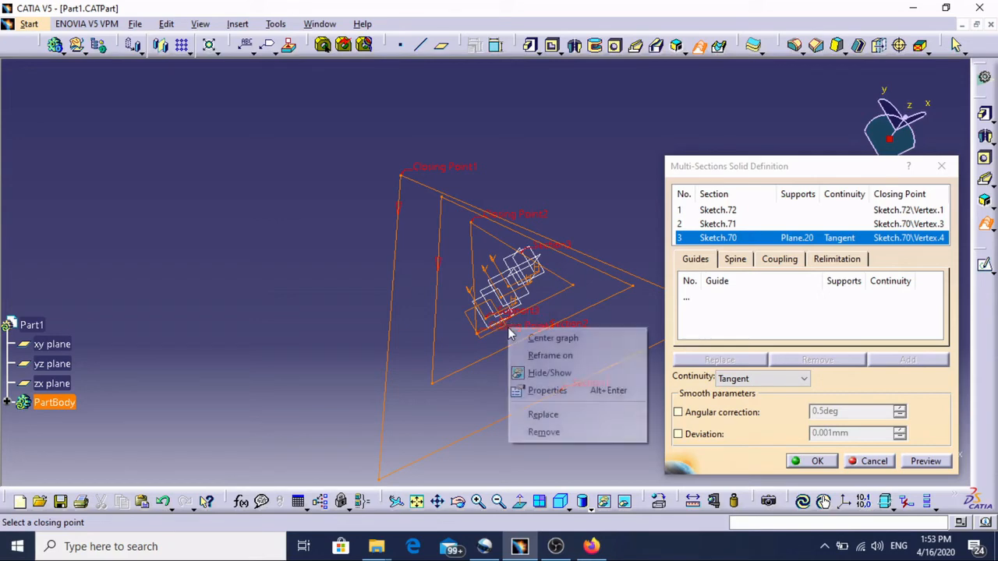
click(530, 432)
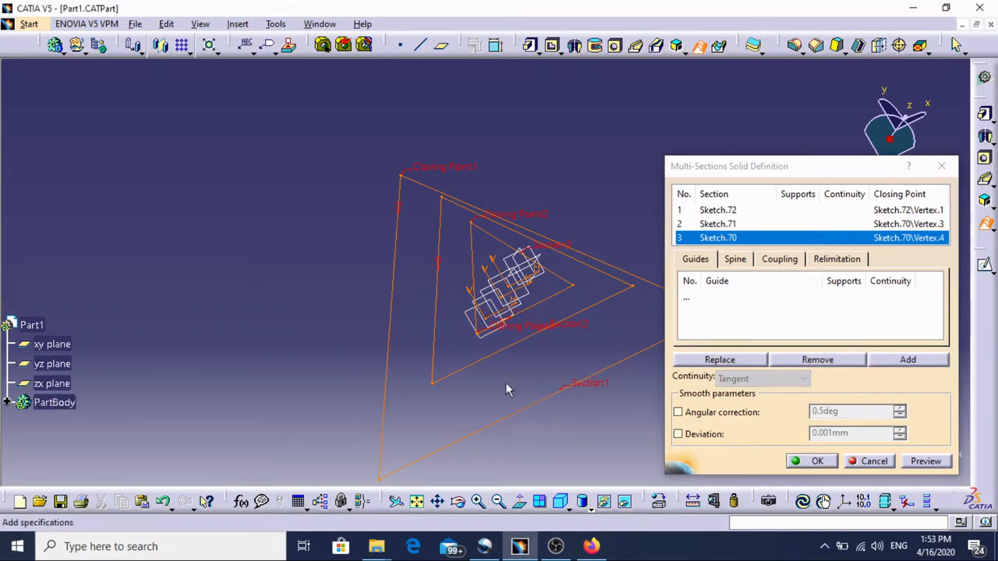
middle_drag(506, 382, 573, 191)
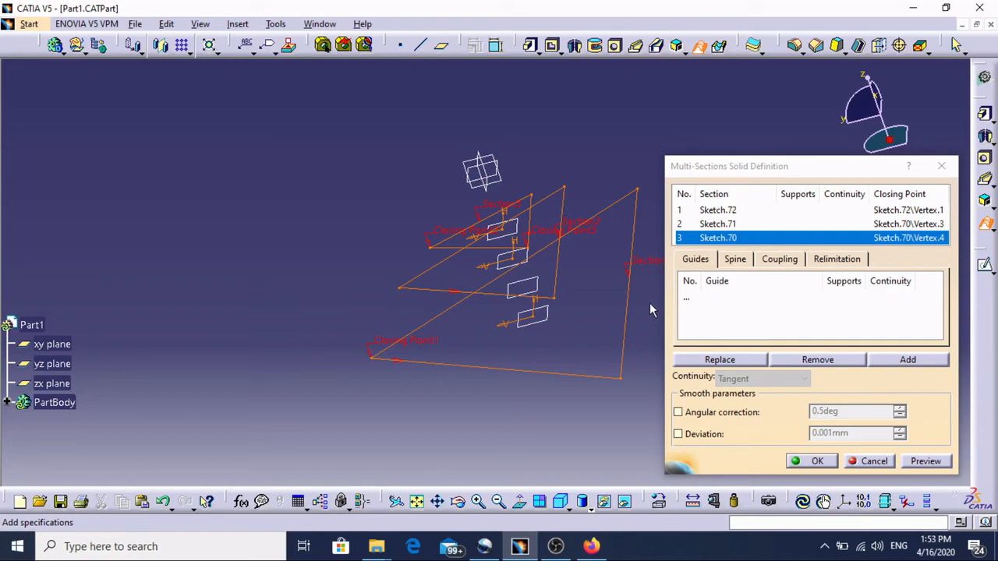
right_click(404, 289)
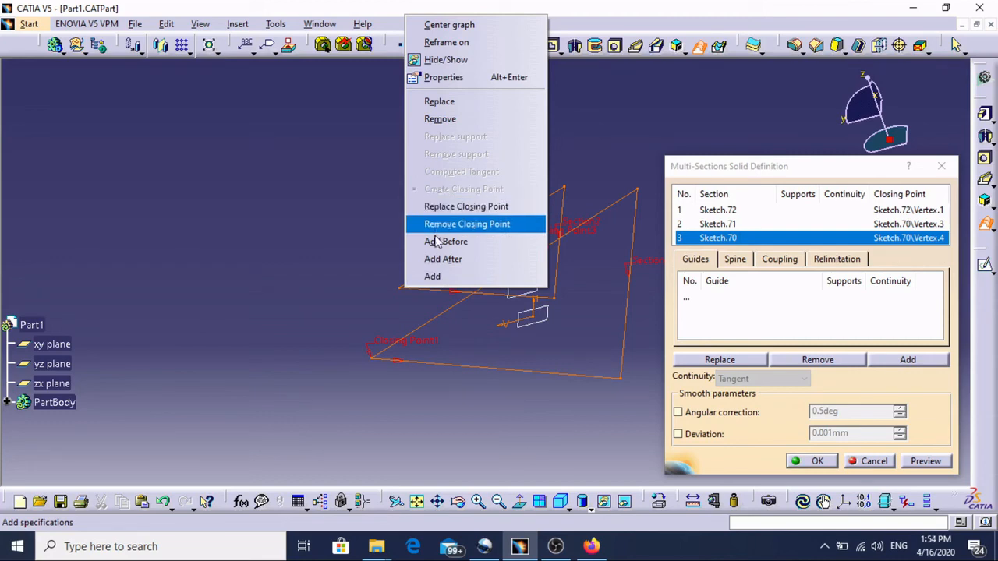
click(432, 278)
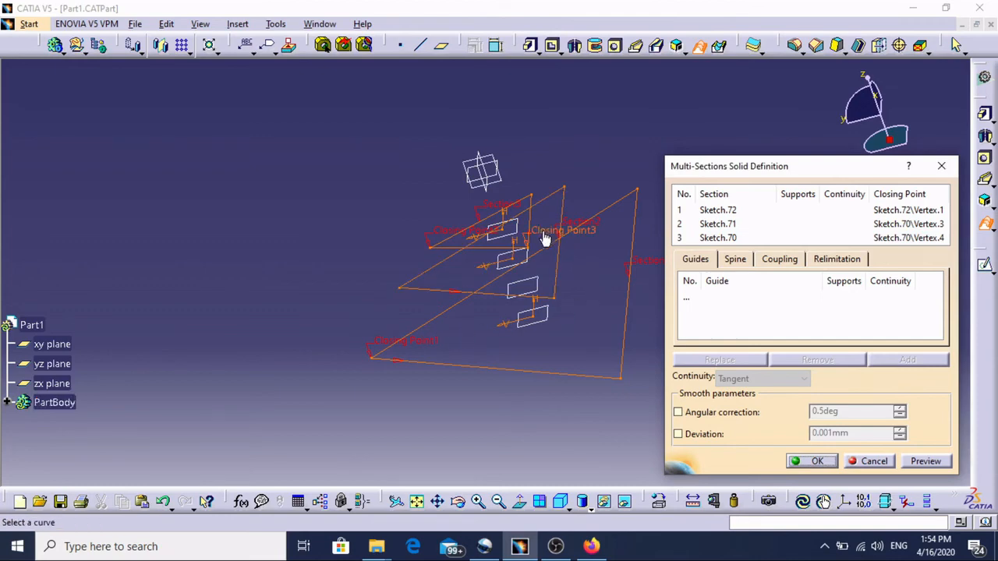
- Replace the middle triangle section's closing point with its own vertex that lines up with the largest triangle's closing point
mouse_move(585, 310)
middle_down()
mouse_move(546, 335)
mouse_move(509, 382)
mouse_move(506, 410)
mouse_move(575, 405)
mouse_move(516, 271)
mouse_move(486, 244)
mouse_move(477, 309)
middle_up()
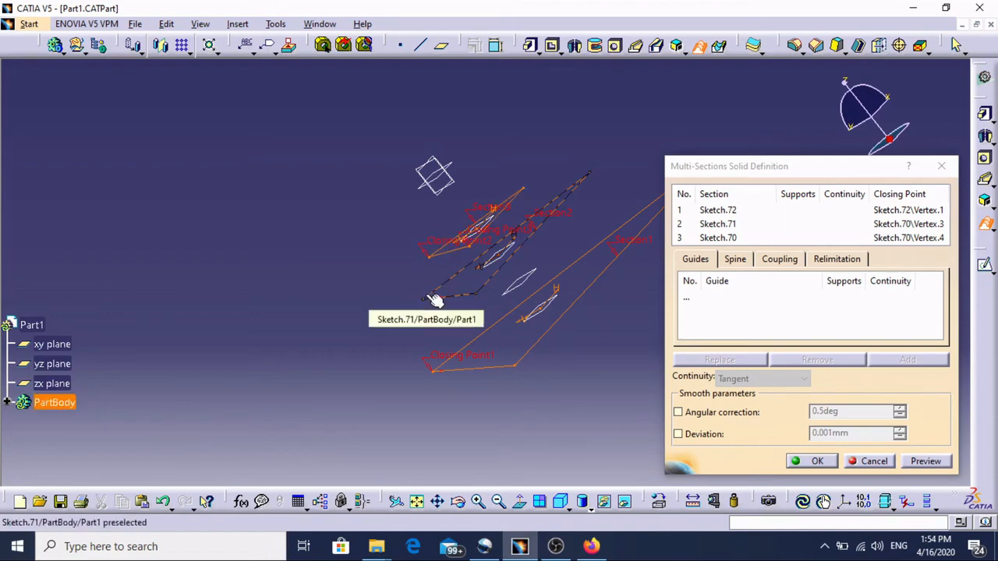
right_click(445, 242)
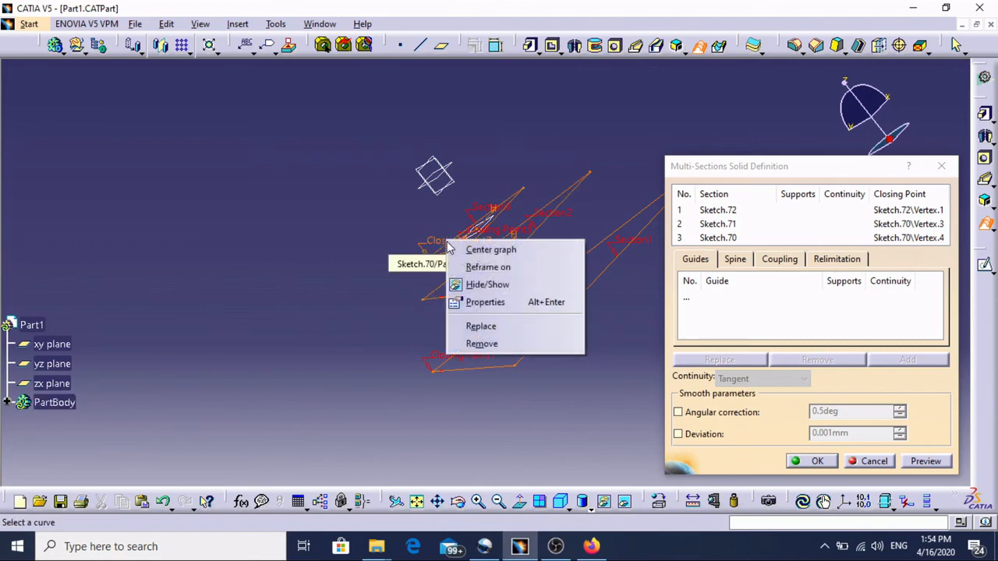
click(482, 343)
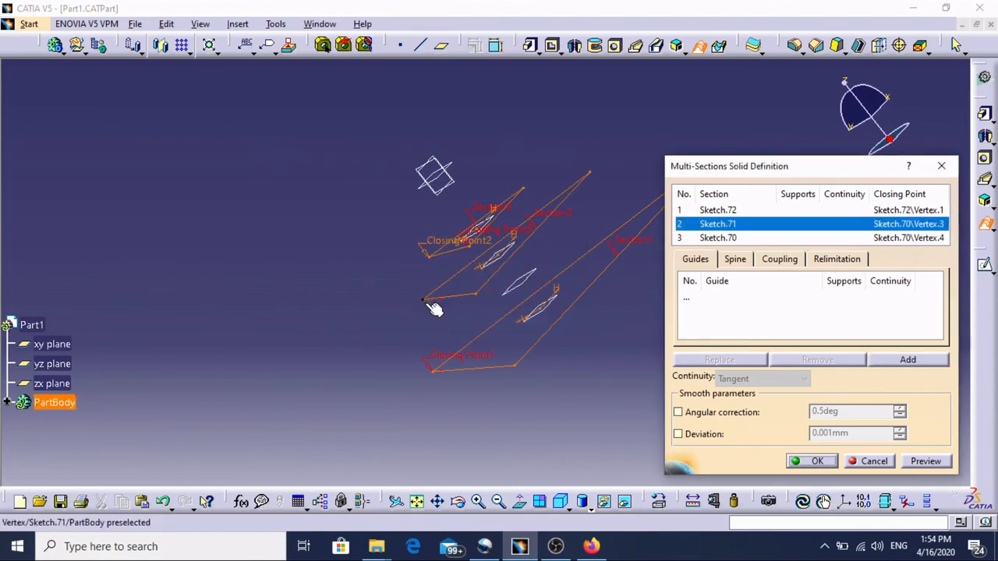
click(429, 303)
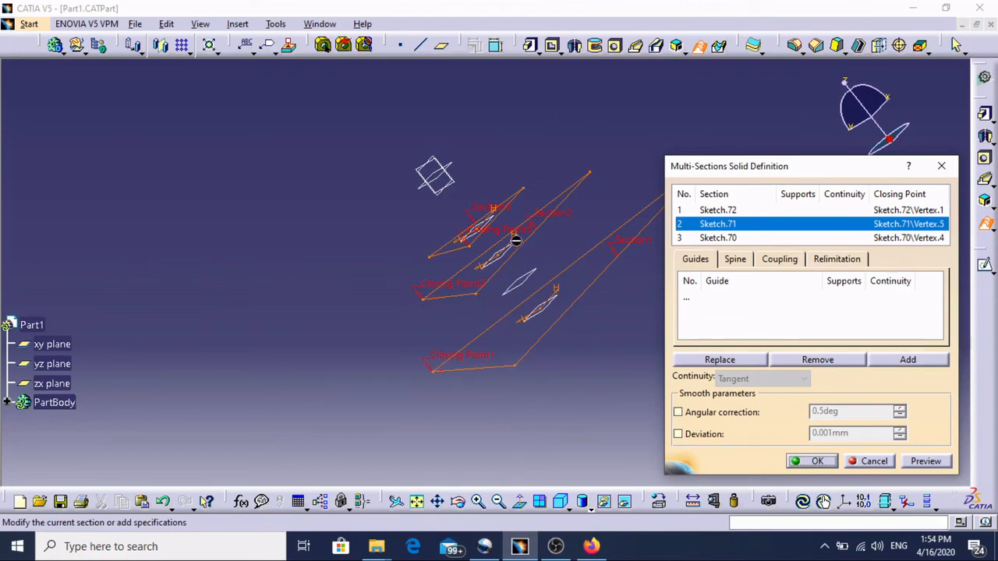
- Replace the smallest triangle section's closing point with its vertex aligned with the other two closing points, and create the multi-sections solid
right_click(497, 236)
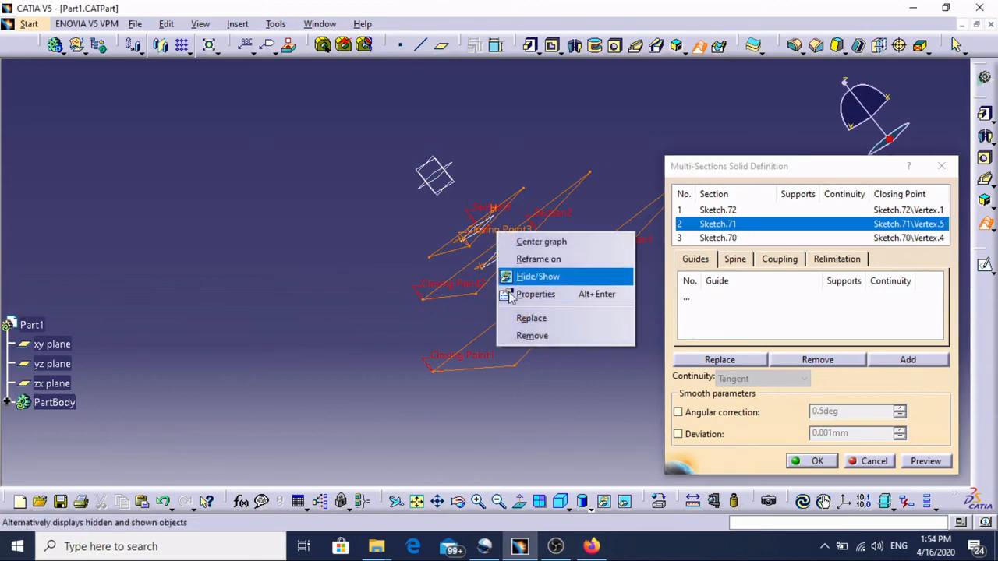
click(521, 318)
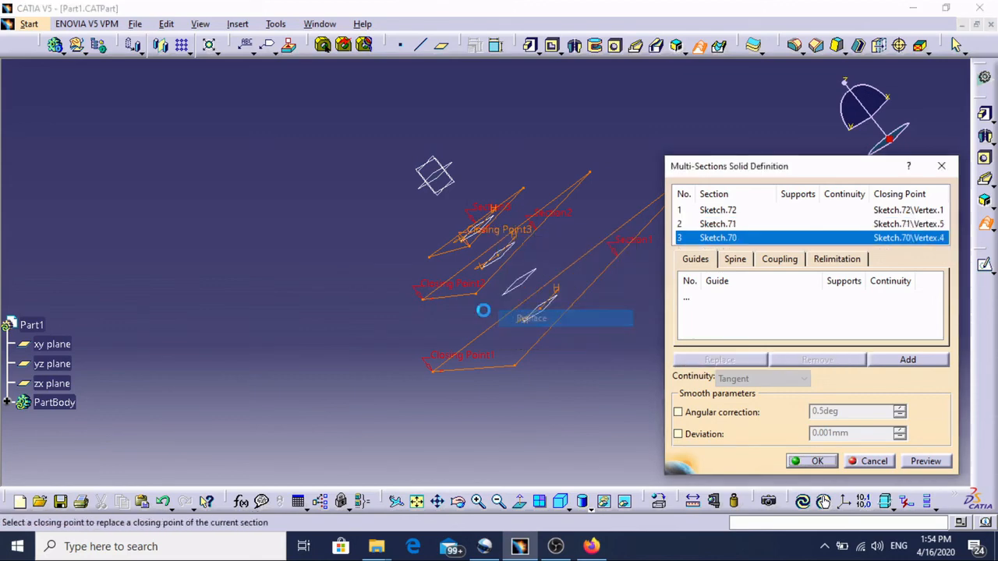
click(430, 258)
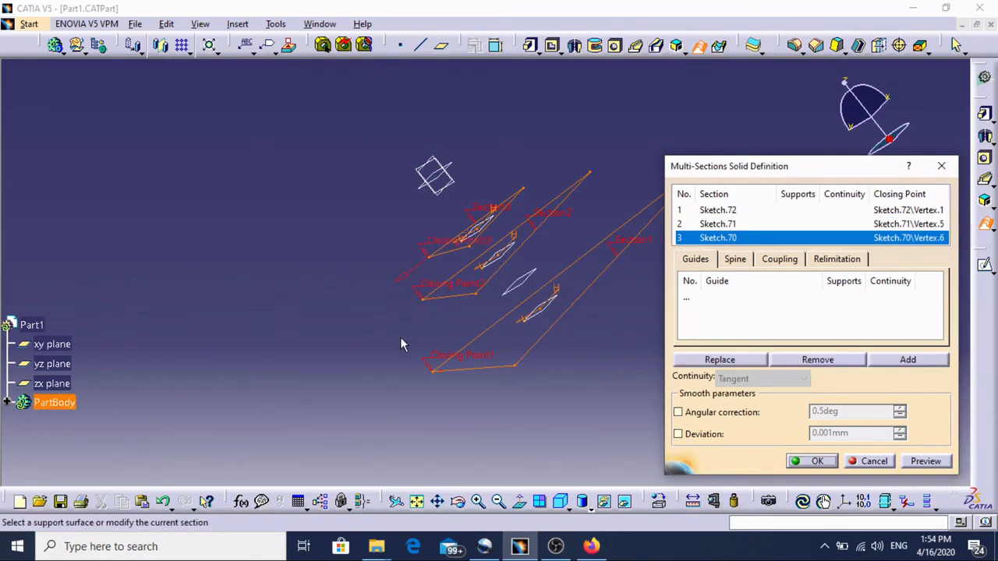
click(813, 463)
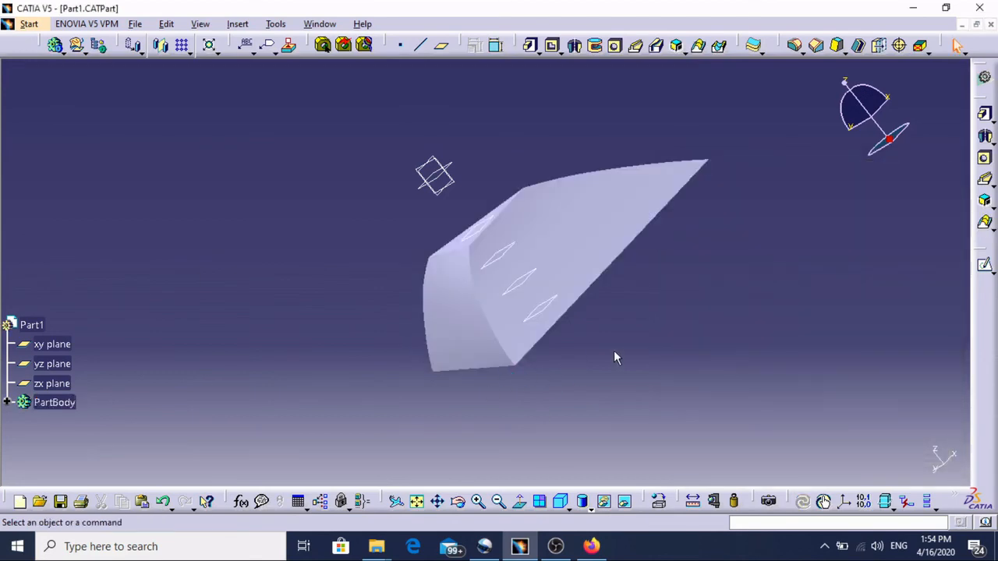
middle_drag(614, 357, 739, 312)
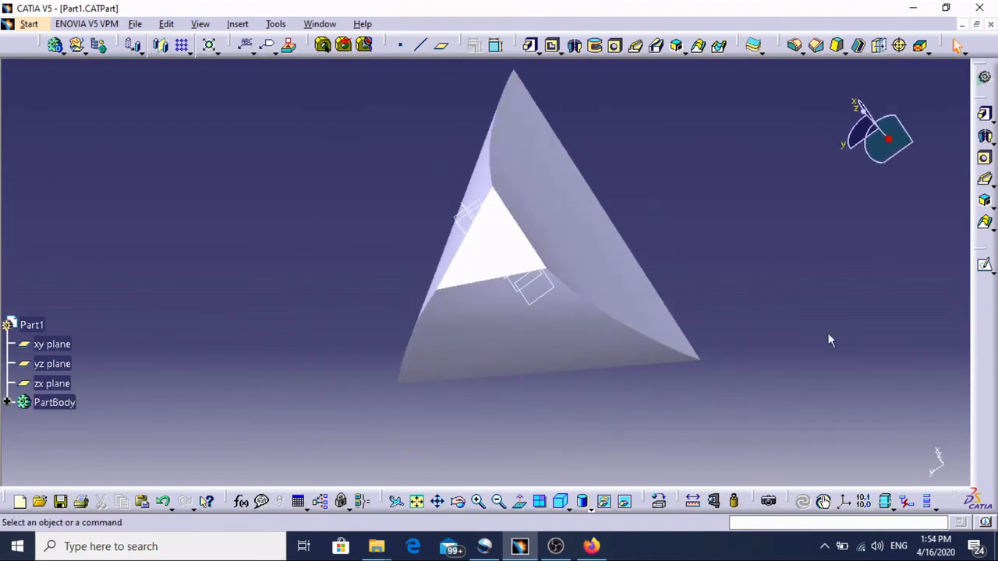